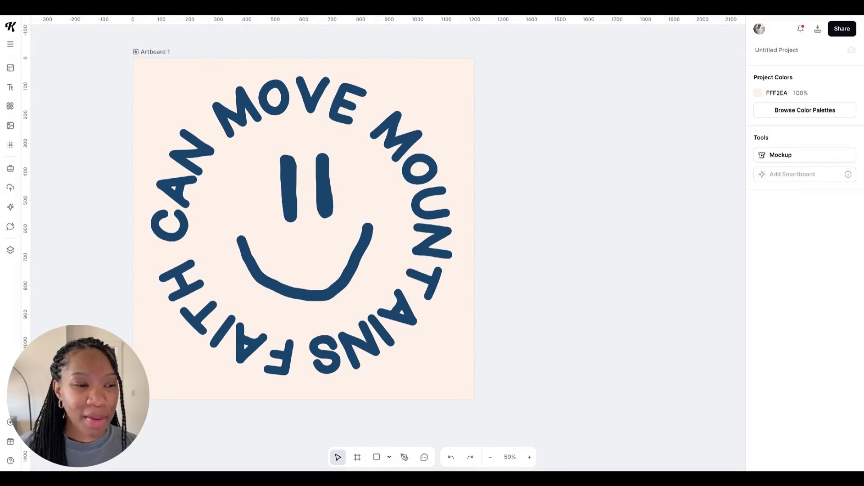
{"action": "left_click", "coordinate": [11, 188]}
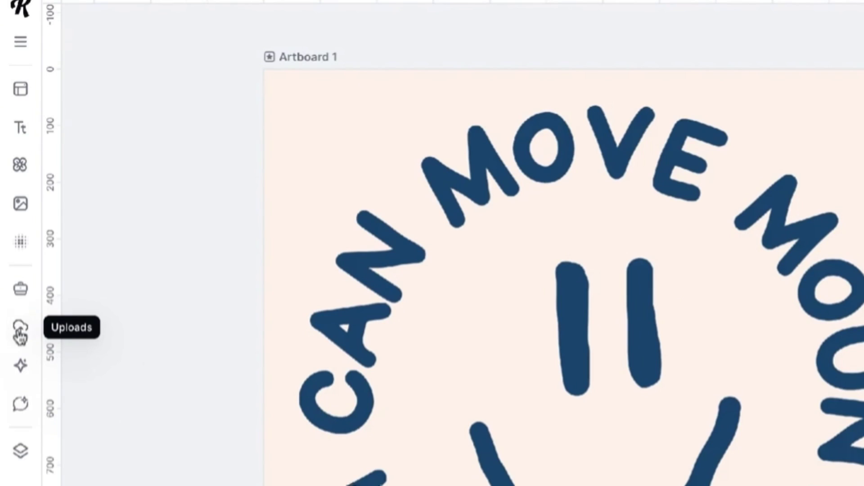
{"action": "left_click", "coordinate": [11, 193]}
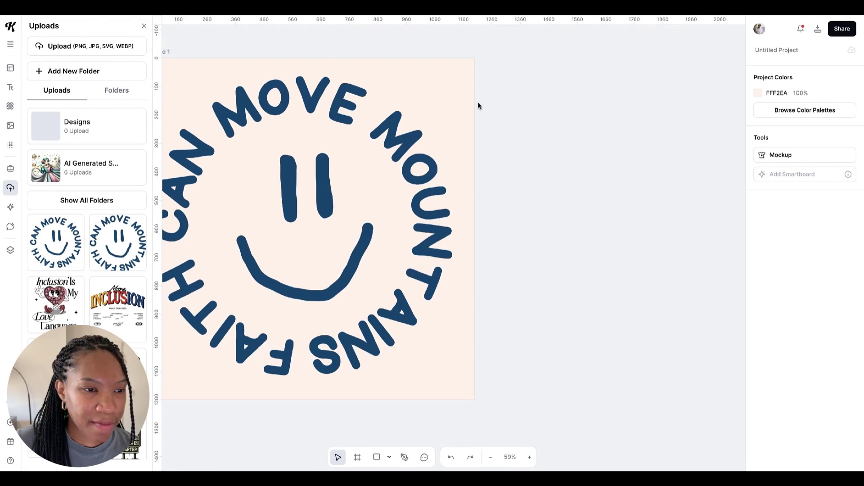
{"action": "left_click", "coordinate": [144, 25]}
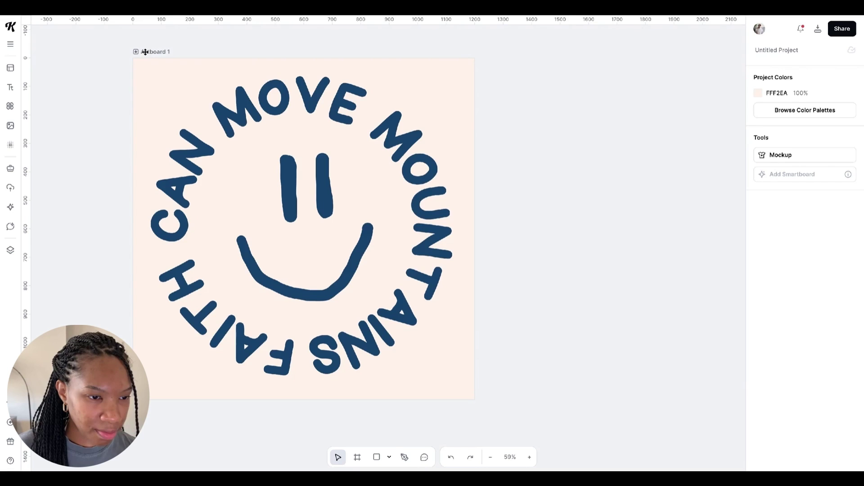
Add a Smartboard branching from Artboard 1 and paste the prompt for a back-facing t-shirt mockup of a person in tall beige grasses.
{"action": "left_click", "coordinate": [288, 101]}
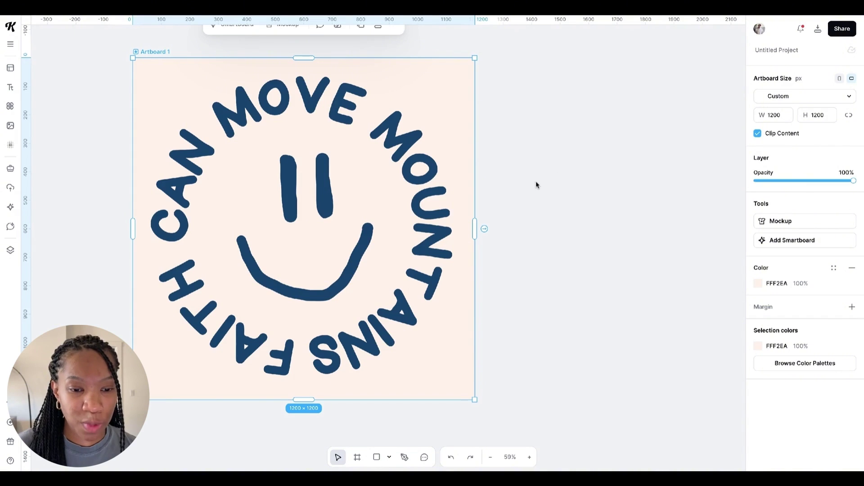
{"action": "left_click", "coordinate": [484, 230]}
{"action": "left_click", "coordinate": [650, 179]}
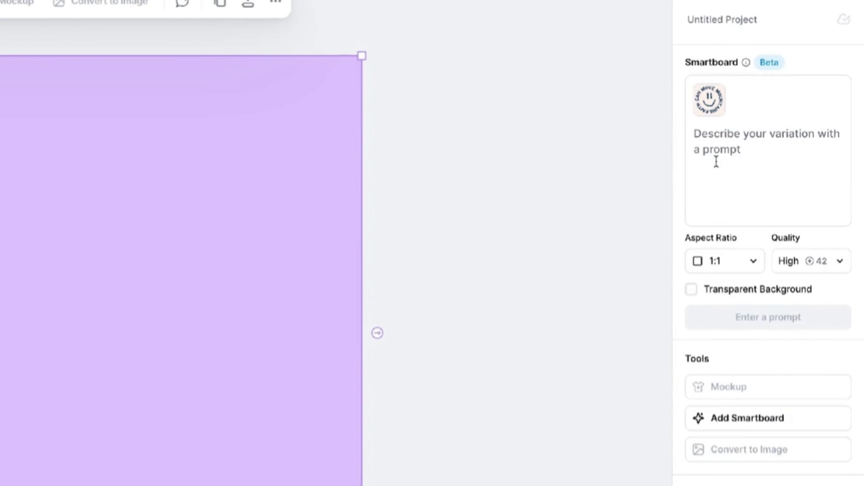
{"action": "left_click", "coordinate": [774, 132]}
{"action": "key", "text": "ctrl+v"}
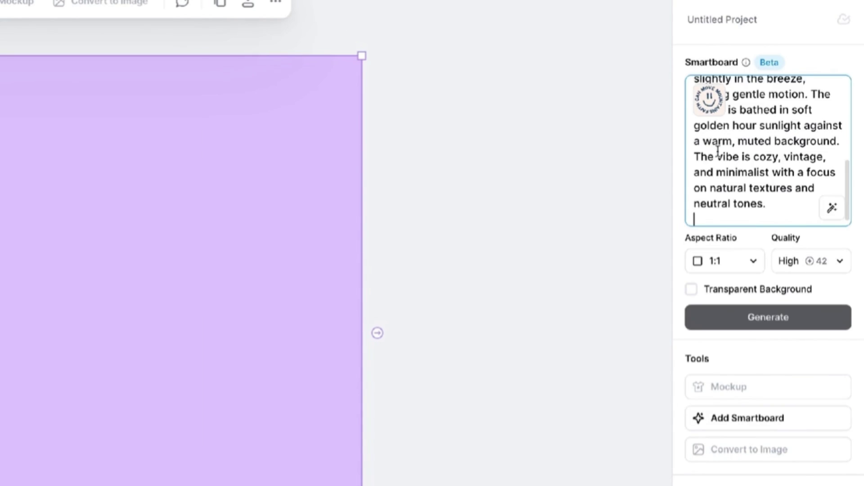
Keep the Smartboard's quality at High and generate the back-facing t-shirt mockup.
{"action": "left_click", "coordinate": [781, 316]}
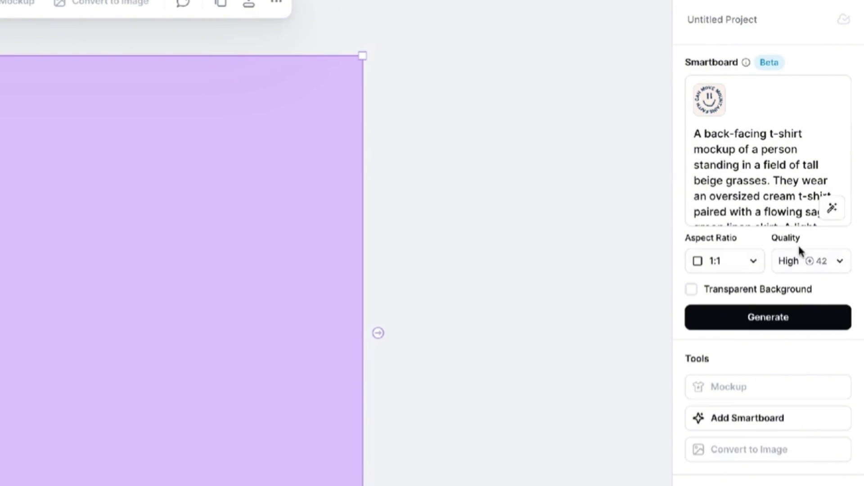
{"action": "left_click", "coordinate": [838, 265]}
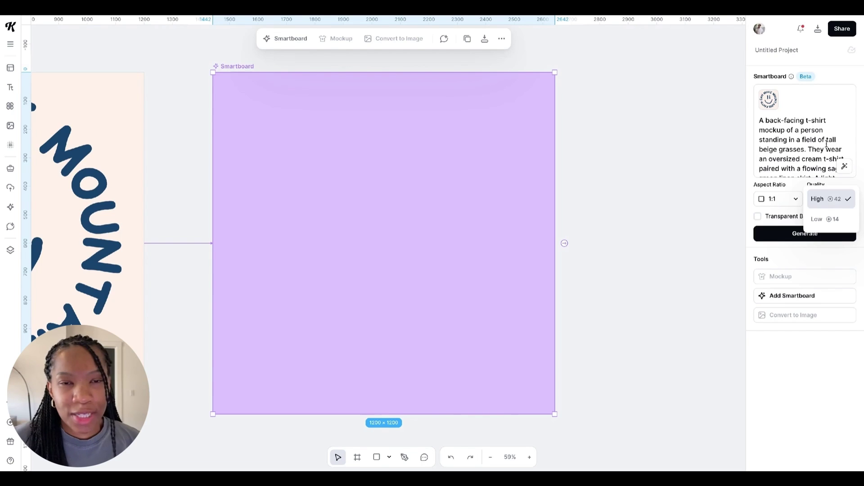
{"action": "left_click", "coordinate": [820, 199]}
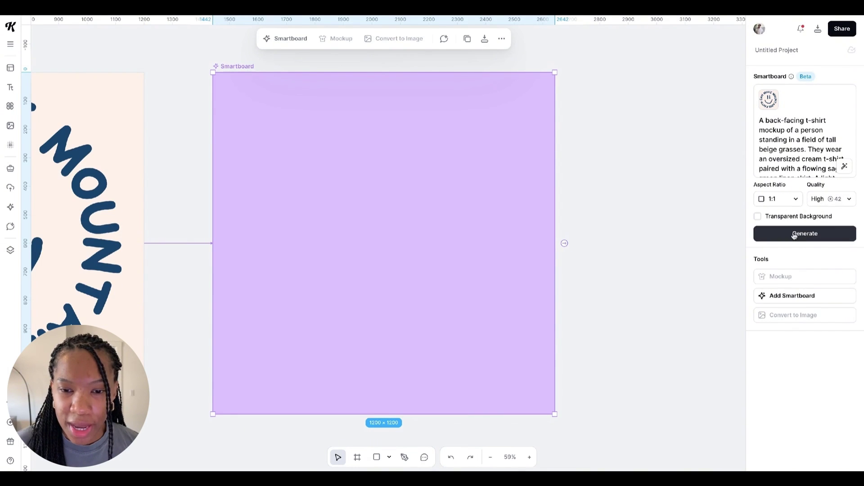
{"action": "left_click", "coordinate": [793, 234]}
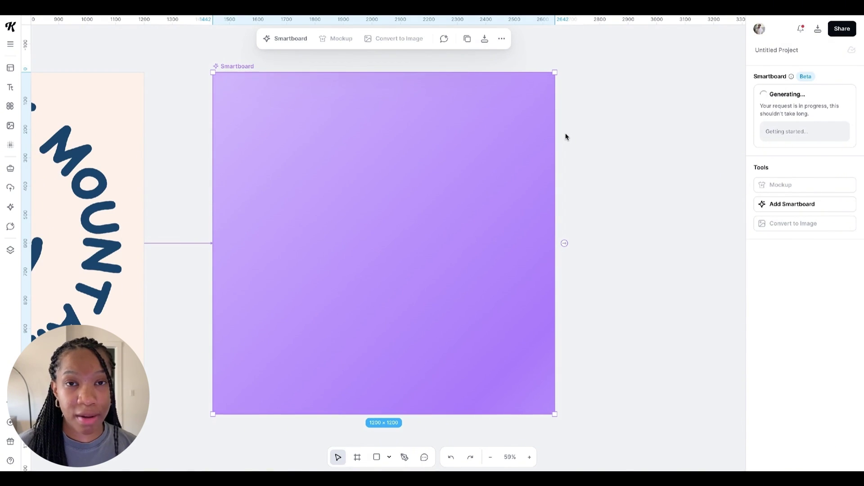
Add a second Smartboard branching from Artboard 1.
{"action": "key", "text": "ctrl+minus"}
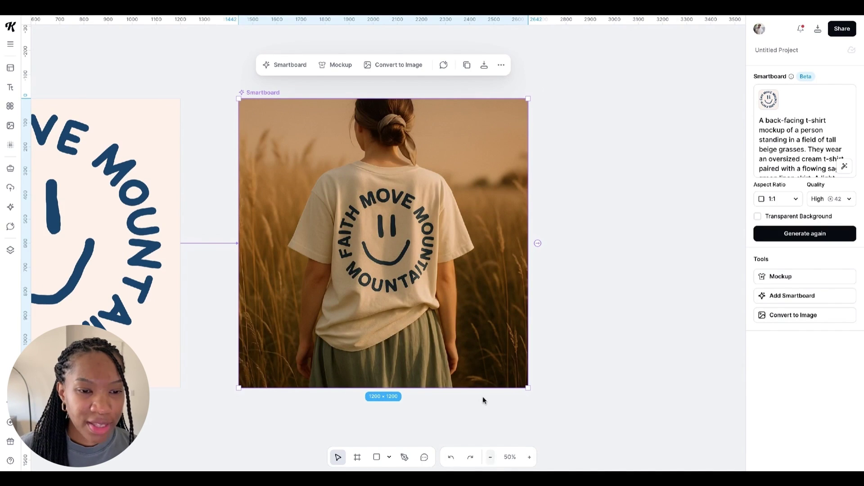
{"action": "scroll", "coordinate": [505, 277], "scroll_direction": "left", "scroll_amount": 5}
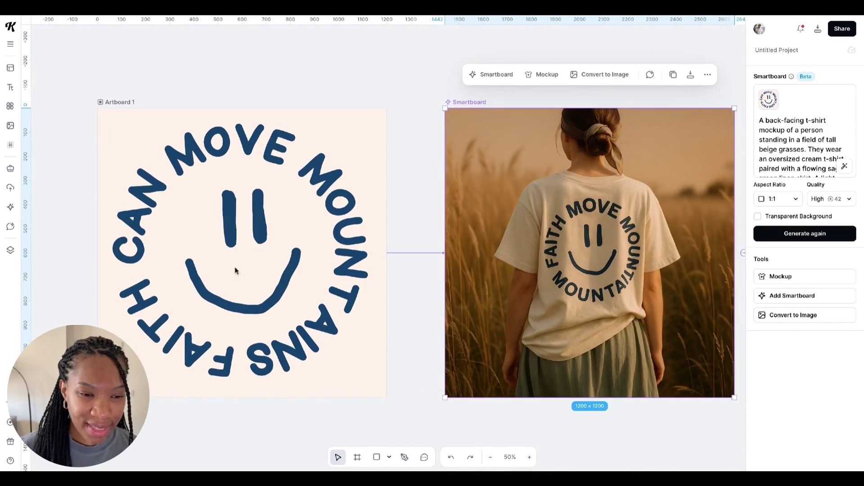
{"action": "scroll", "coordinate": [273, 249], "scroll_direction": "right", "scroll_amount": 1}
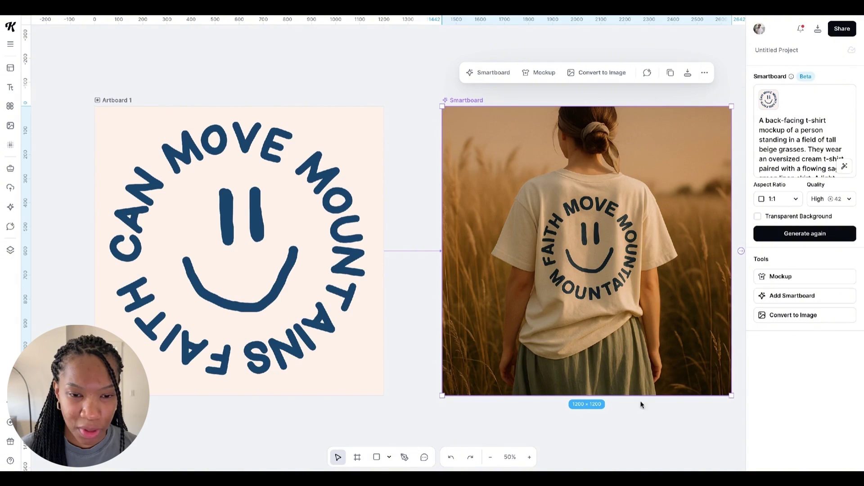
{"action": "left_click", "coordinate": [490, 457]}
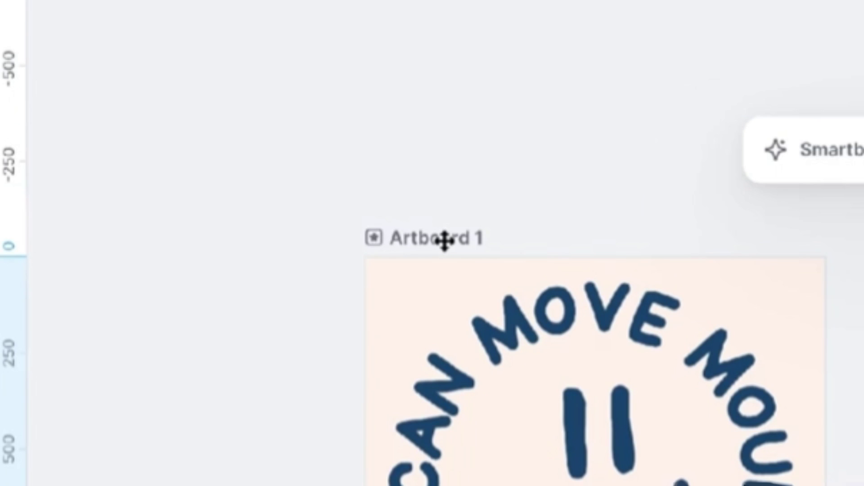
{"action": "left_click", "coordinate": [161, 165]}
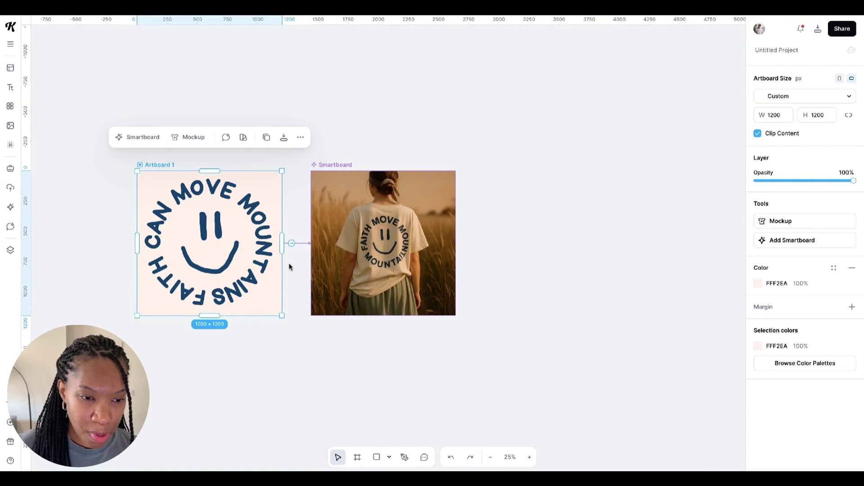
{"action": "left_click", "coordinate": [291, 243]}
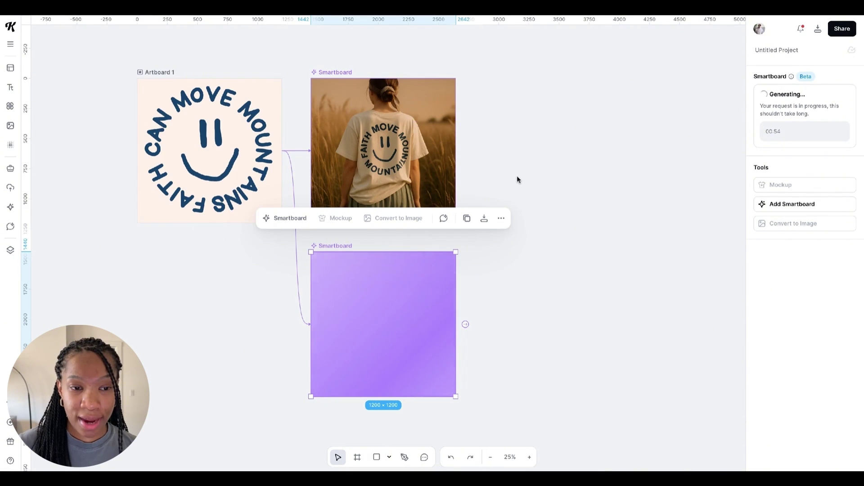
Add two more Smartboards branching from Artboard 1 and place one of them directly above the back-facing t-shirt mockup.
{"action": "scroll", "coordinate": [517, 176], "scroll_direction": "up", "scroll_amount": 3}
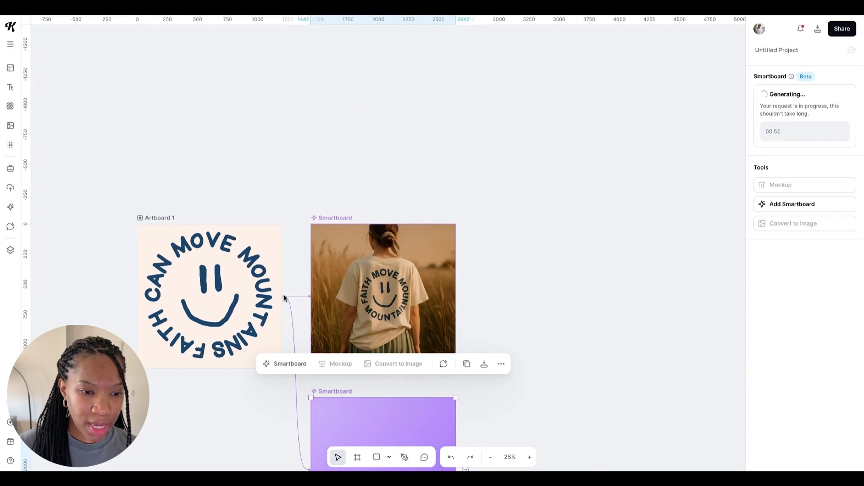
{"action": "key", "text": "Escape"}
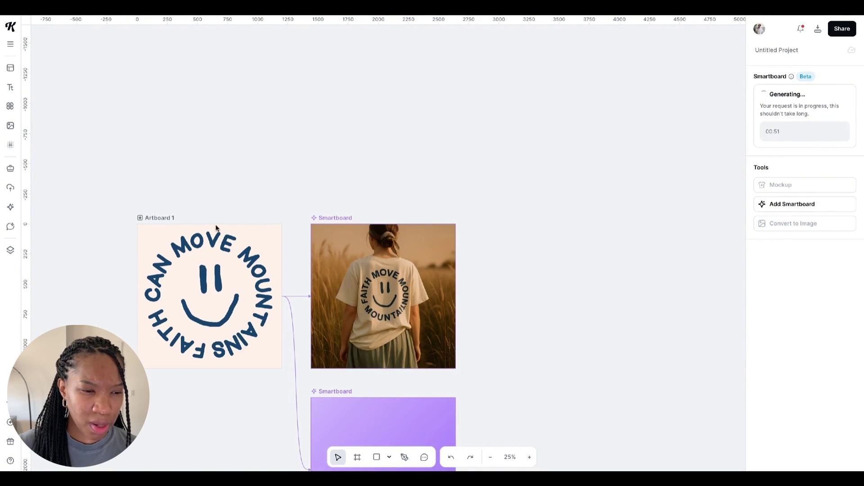
{"action": "left_click", "coordinate": [162, 218]}
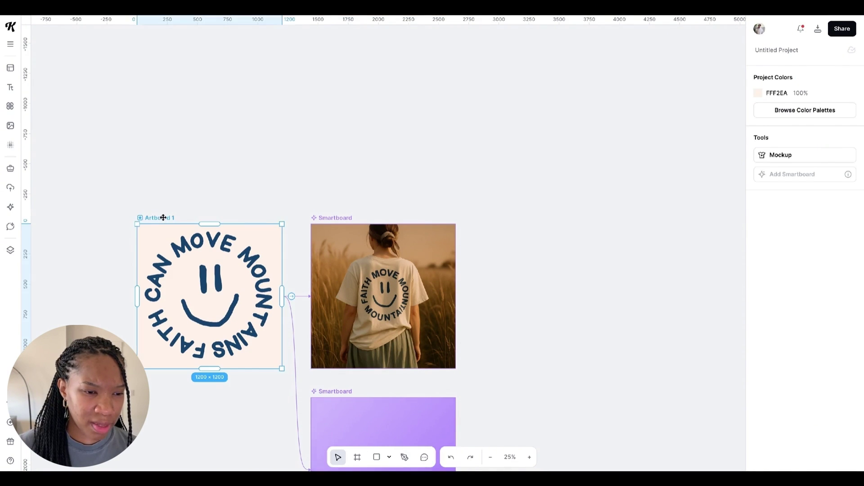
{"action": "left_click", "coordinate": [291, 298]}
{"action": "scroll", "coordinate": [308, 208], "scroll_direction": "up", "scroll_amount": 10}
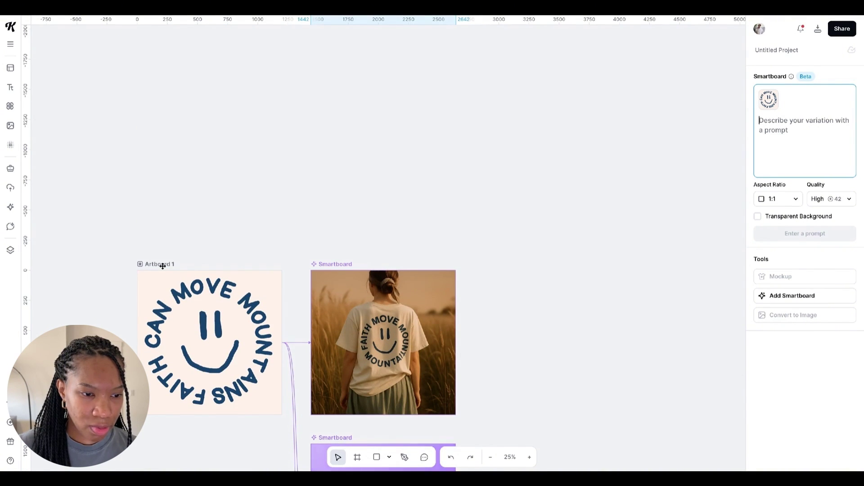
{"action": "scroll", "coordinate": [409, 324], "scroll_direction": "down", "scroll_amount": 10}
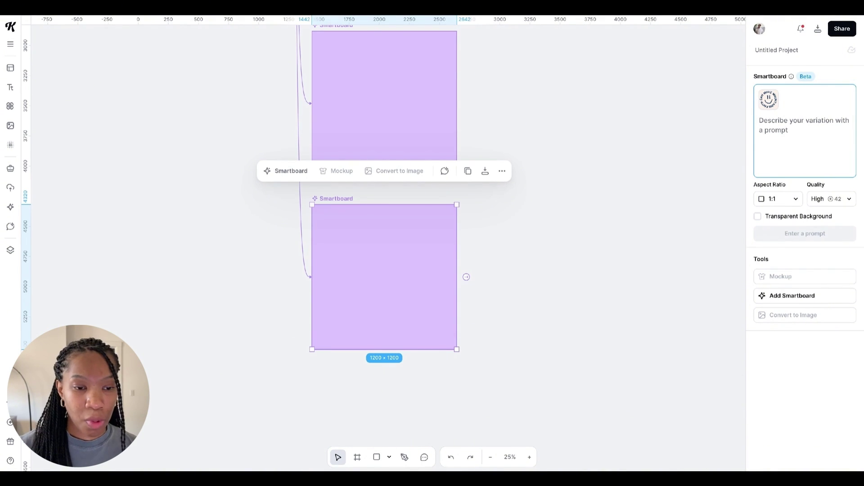
{"action": "scroll", "coordinate": [409, 303], "scroll_direction": "up", "scroll_amount": 10}
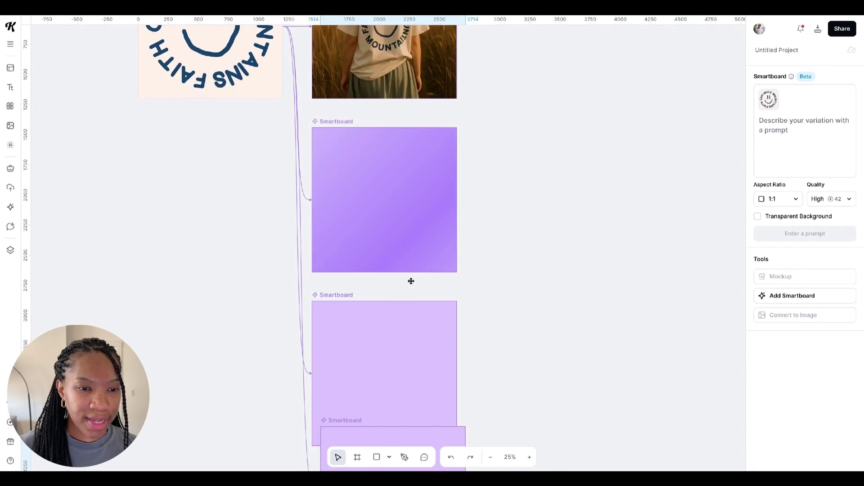
{"action": "mouse_move", "coordinate": [411, 254]}
{"action": "left_mouse_down"}
{"action": "mouse_move", "coordinate": [404, 174]}
{"action": "mouse_move", "coordinate": [401, 257]}
{"action": "left_mouse_up"}
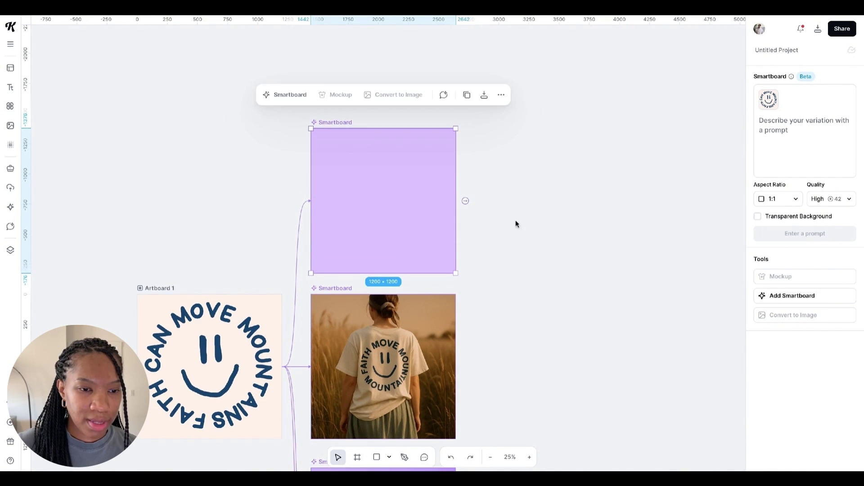
{"action": "left_click", "coordinate": [563, 199]}
Add another Smartboard branching from Artboard 1 and place it above the topmost empty Smartboard.
{"action": "left_click", "coordinate": [164, 297]}
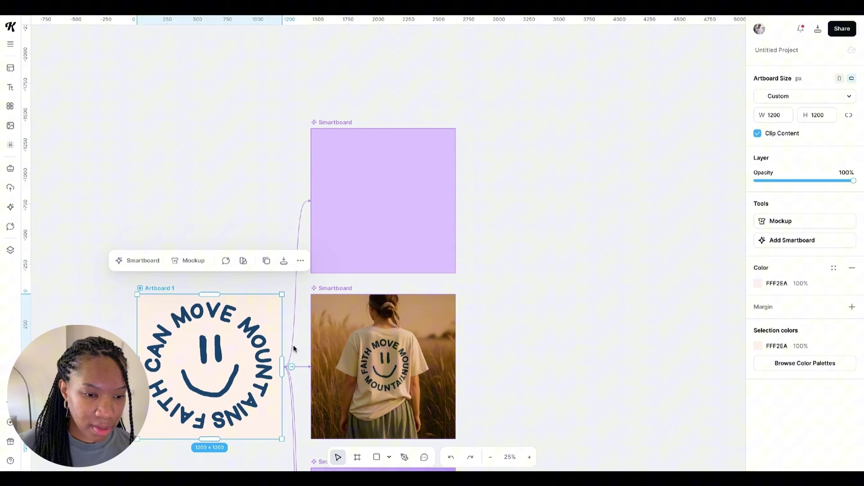
{"action": "left_click", "coordinate": [292, 368]}
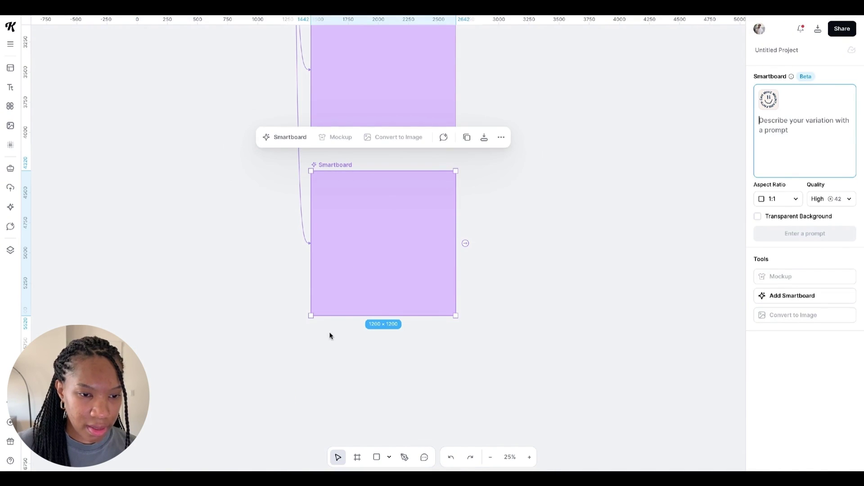
{"action": "scroll", "coordinate": [345, 205], "scroll_direction": "up", "scroll_amount": 10}
{"action": "left_click_drag", "start_coordinate": [345, 205], "coordinate": [347, 129]}
{"action": "left_click", "coordinate": [525, 231]}
{"action": "scroll", "coordinate": [525, 230], "scroll_direction": "down", "scroll_amount": 1}
{"action": "scroll", "coordinate": [597, 254], "scroll_direction": "left", "scroll_amount": 3}
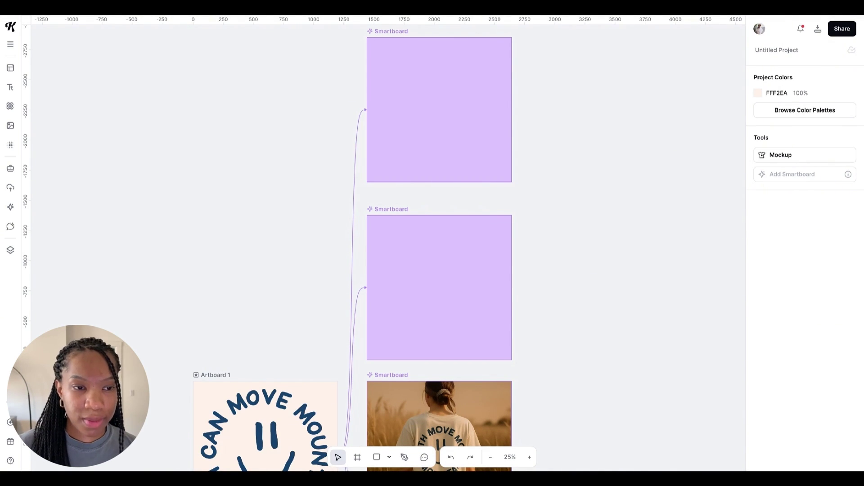
Paste the prompt about a young Black woman with voluminous natural curls into the empty Smartboard below the plain white t-shirt image.
{"action": "scroll", "coordinate": [259, 149], "scroll_direction": "down", "scroll_amount": 10}
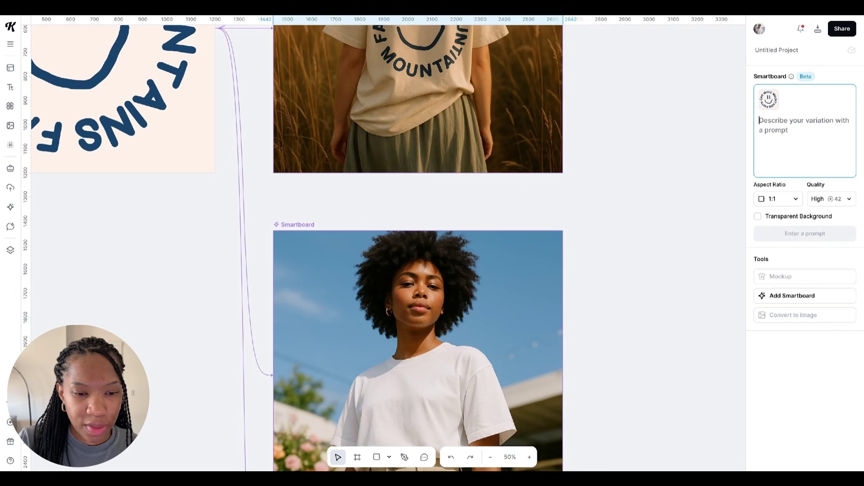
{"action": "scroll", "coordinate": [502, 165], "scroll_direction": "down", "scroll_amount": 5}
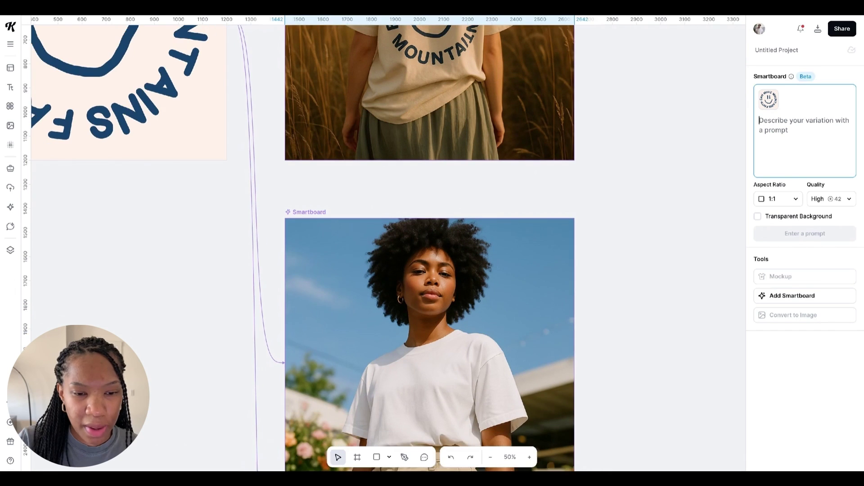
{"action": "scroll", "coordinate": [502, 165], "scroll_direction": "up", "scroll_amount": 5}
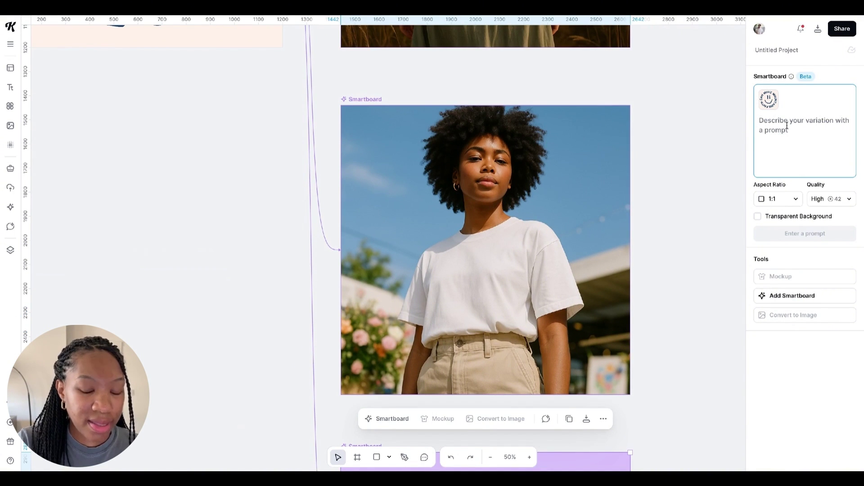
{"action": "key", "text": "ctrl+v"}
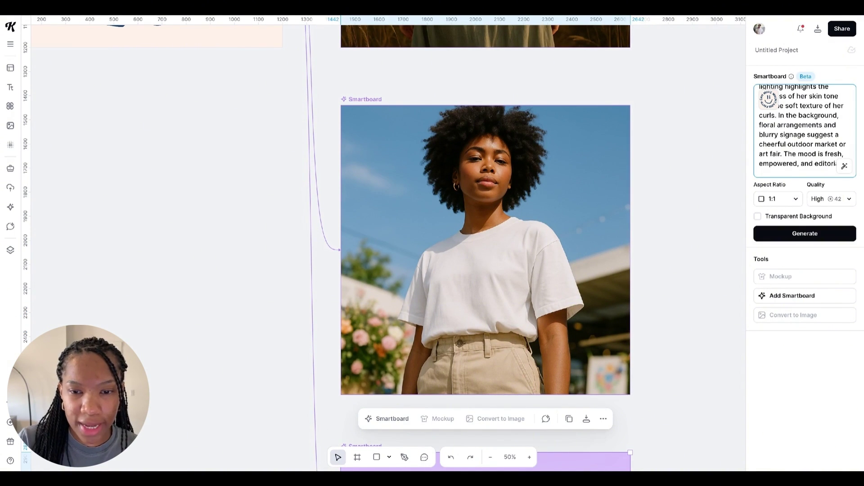
Insert "put this design on a tshirt mockup of" before the pasted prompt and generate the Smartboard's mockup.
{"action": "scroll", "coordinate": [805, 131], "scroll_direction": "up", "scroll_amount": 5}
{"action": "scroll", "coordinate": [805, 131], "scroll_direction": "up", "scroll_amount": 2}
{"action": "left_click", "coordinate": [760, 125]}
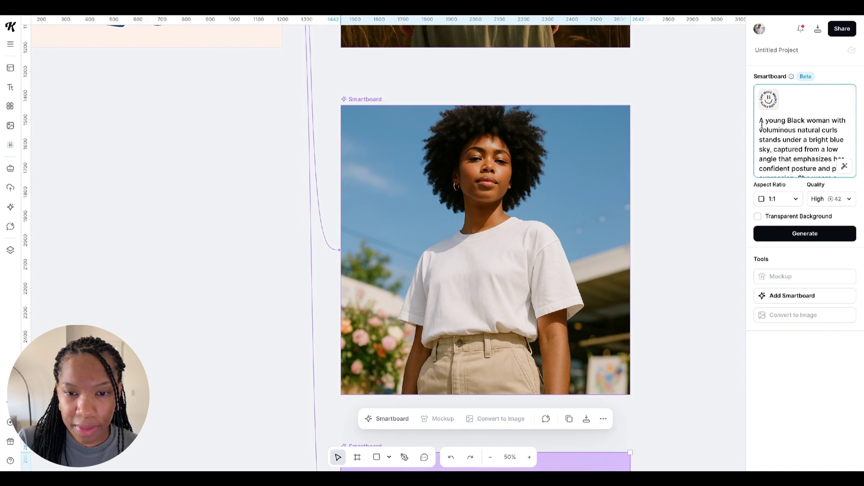
{"action": "type", "text": "put t"}
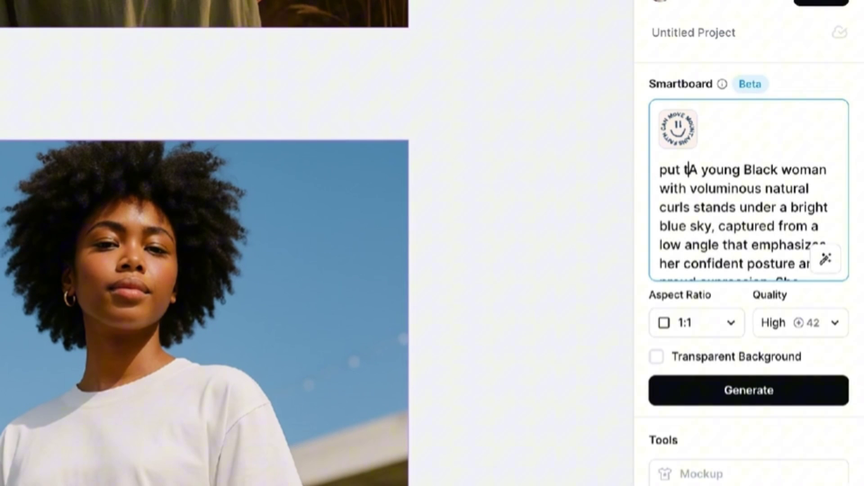
{"action": "type", "text": "his desing "}
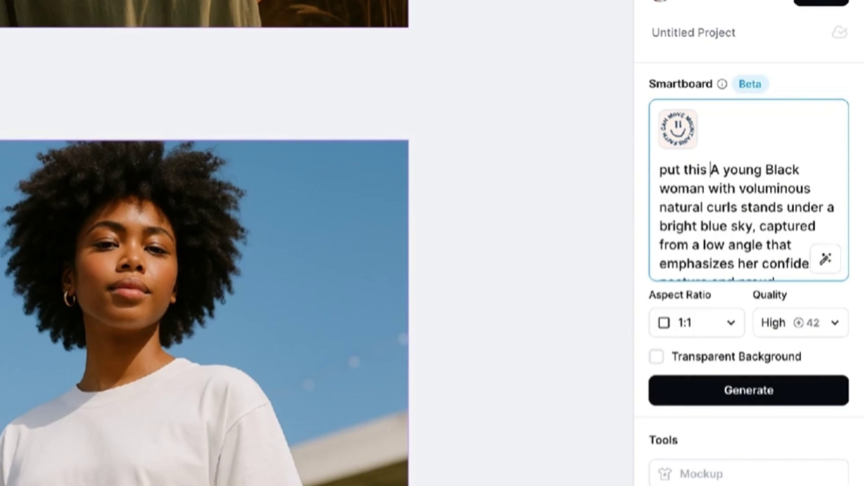
{"action": "type", "text": "on"}
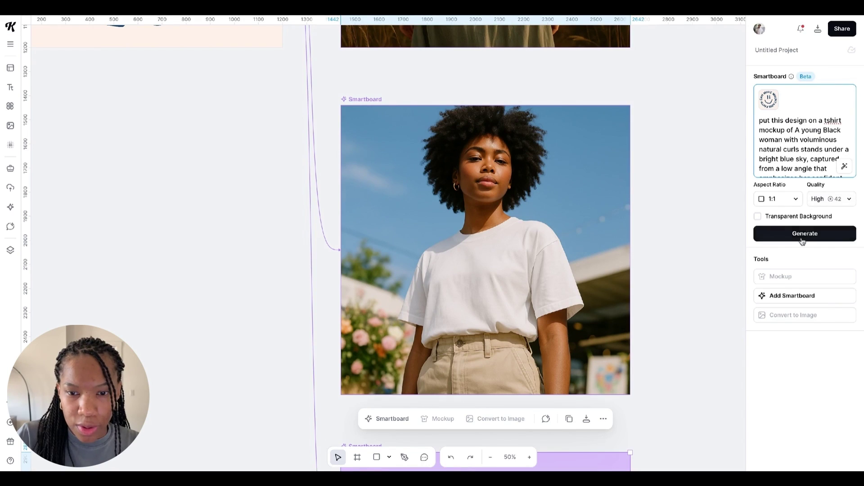
{"action": "left_click", "coordinate": [802, 241]}
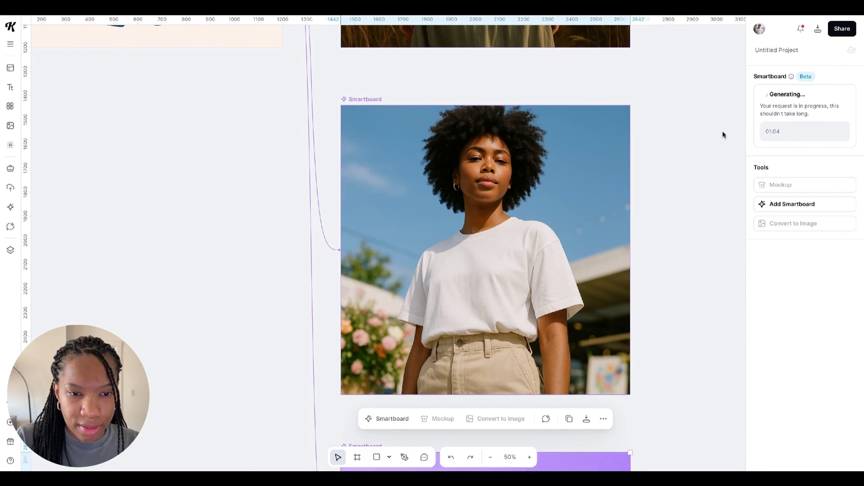
Paste the t-shirt mockup prompt about a young East Asian nonbinary person with chin-length, jet-black hair into the topmost empty Smartboard and generate it.
{"action": "scroll", "coordinate": [581, 228], "scroll_direction": "down", "scroll_amount": 3}
{"action": "scroll", "coordinate": [582, 229], "scroll_direction": "up", "scroll_amount": 1}
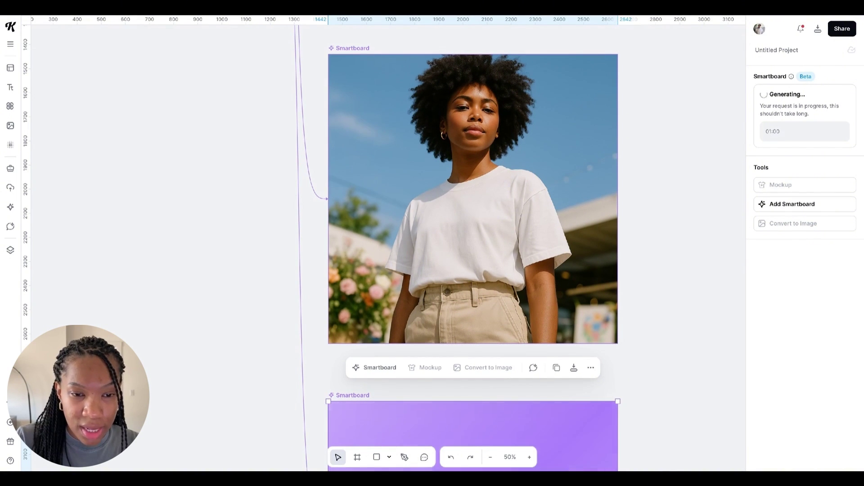
{"action": "scroll", "coordinate": [454, 243], "scroll_direction": "up", "scroll_amount": 15}
{"action": "scroll", "coordinate": [454, 243], "scroll_direction": "up", "scroll_amount": 5}
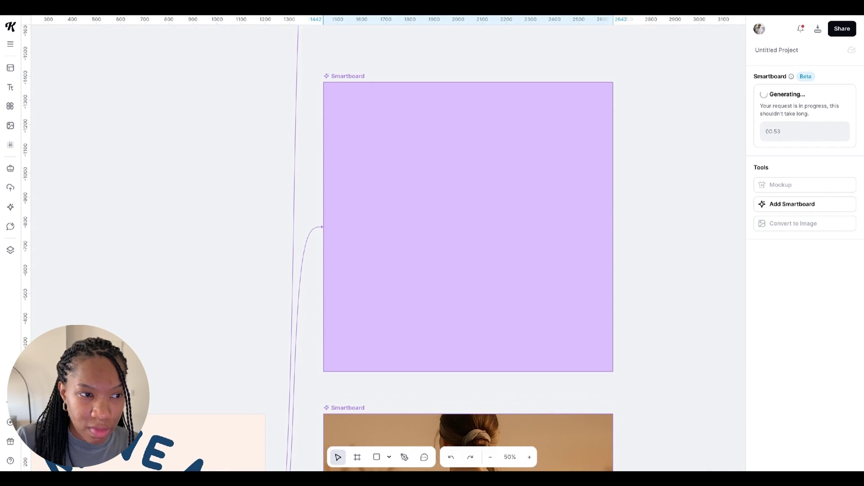
{"action": "scroll", "coordinate": [409, 198], "scroll_direction": "up", "scroll_amount": 20}
{"action": "left_click", "coordinate": [605, 190]}
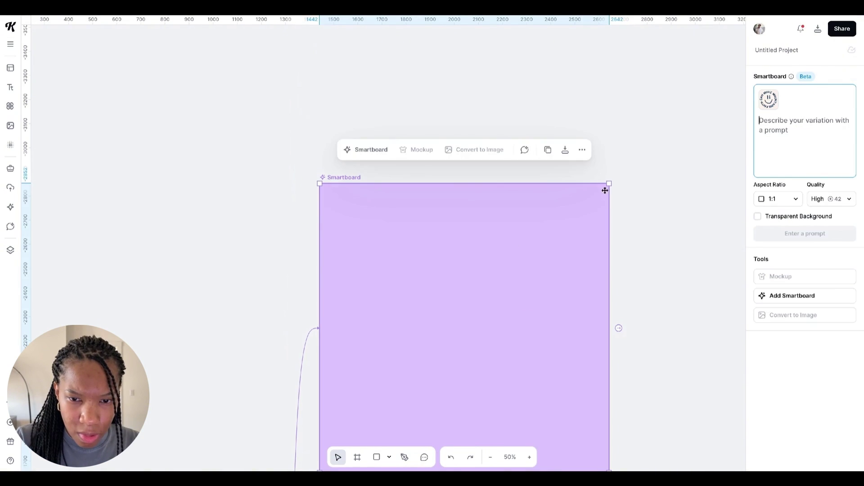
{"action": "scroll", "coordinate": [605, 190], "scroll_direction": "down", "scroll_amount": 3}
{"action": "key", "text": "ctrl+v"}
{"action": "scroll", "coordinate": [805, 131], "scroll_direction": "up", "scroll_amount": 2}
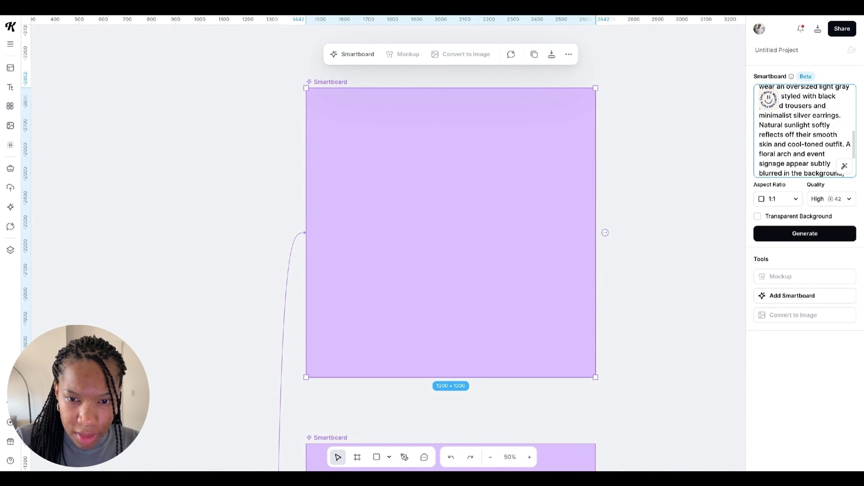
{"action": "scroll", "coordinate": [805, 130], "scroll_direction": "up", "scroll_amount": 3}
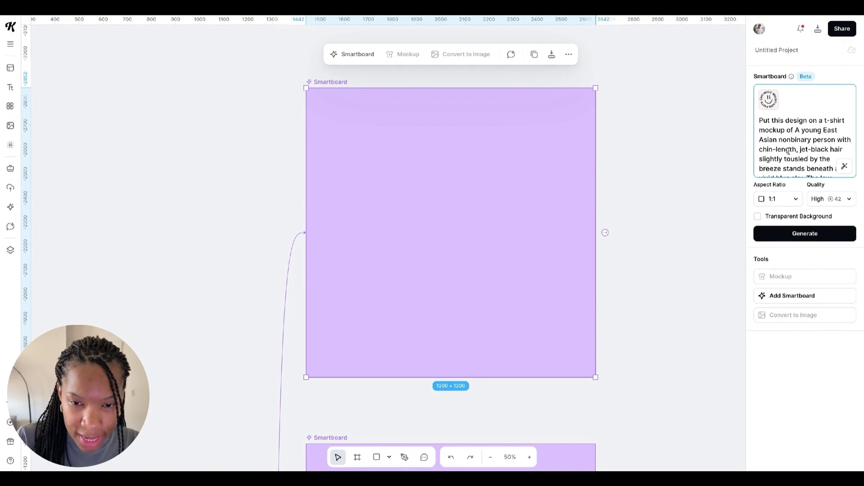
{"action": "left_click", "coordinate": [797, 238]}
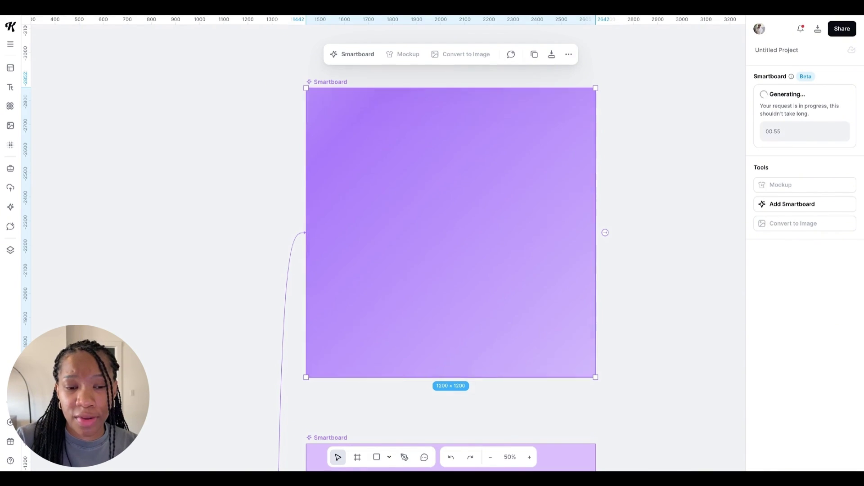
Examine the design's lettering on the lowest t-shirt mockup and compare it with the plain white t-shirt image above it.
{"action": "scroll", "coordinate": [439, 243], "scroll_direction": "down", "scroll_amount": 6}
{"action": "scroll", "coordinate": [439, 243], "scroll_direction": "down", "scroll_amount": 14}
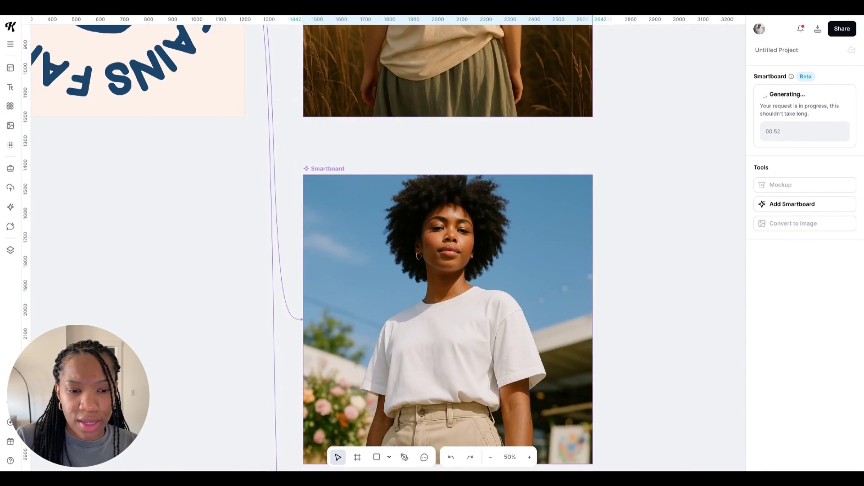
{"action": "scroll", "coordinate": [439, 243], "scroll_direction": "down", "scroll_amount": 1}
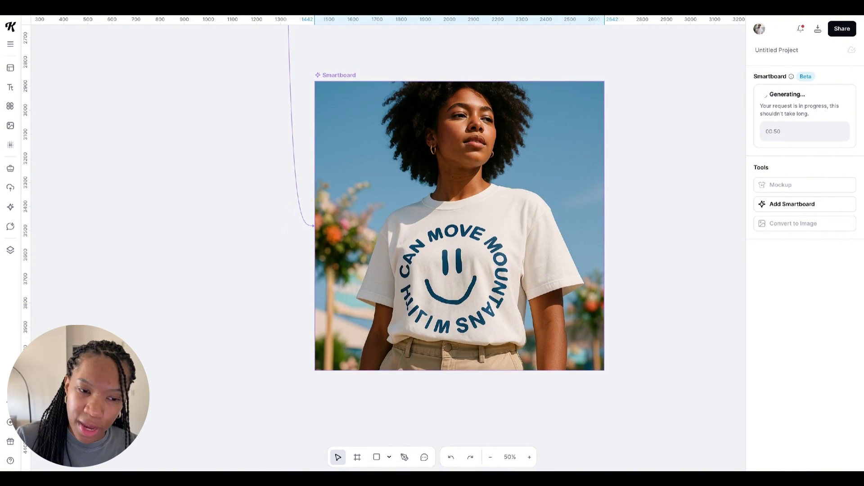
{"action": "scroll", "coordinate": [507, 239], "scroll_direction": "up", "scroll_amount": 3}
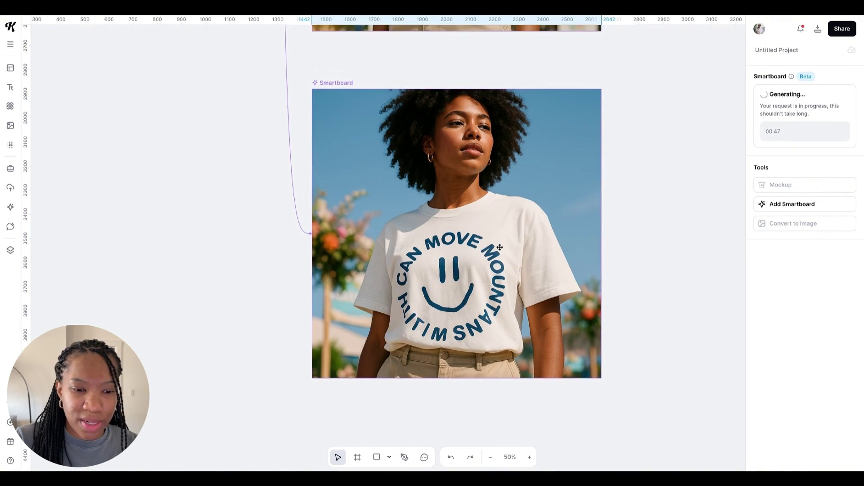
{"action": "scroll", "coordinate": [447, 239], "scroll_direction": "down", "scroll_amount": 1}
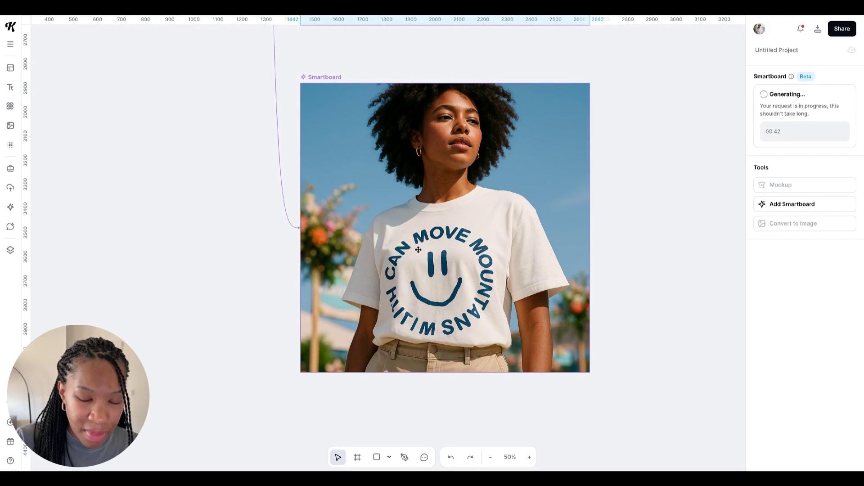
{"action": "scroll", "coordinate": [423, 240], "scroll_direction": "up", "scroll_amount": 10}
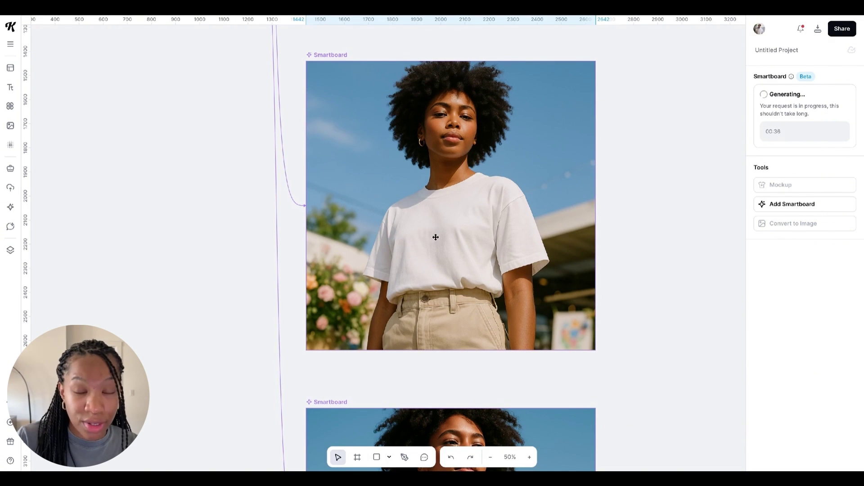
{"action": "scroll", "coordinate": [413, 248], "scroll_direction": "down", "scroll_amount": 7}
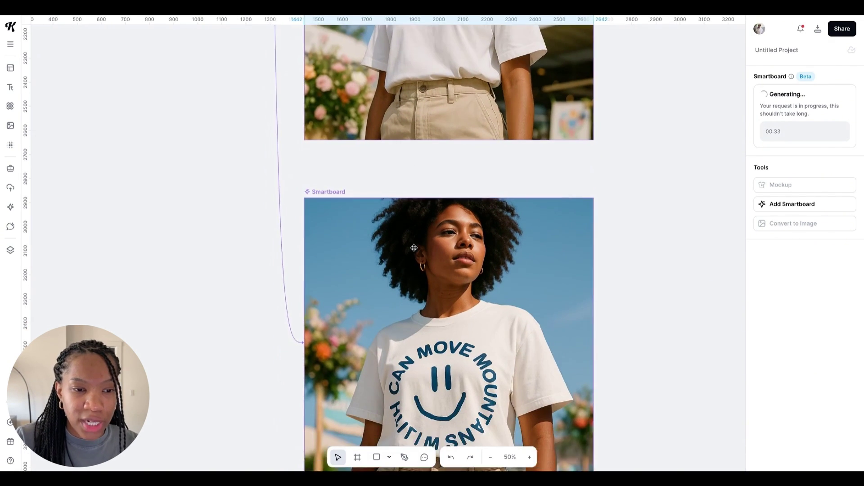
{"action": "scroll", "coordinate": [414, 247], "scroll_direction": "down", "scroll_amount": 3}
{"action": "scroll", "coordinate": [385, 243], "scroll_direction": "up", "scroll_amount": 19}
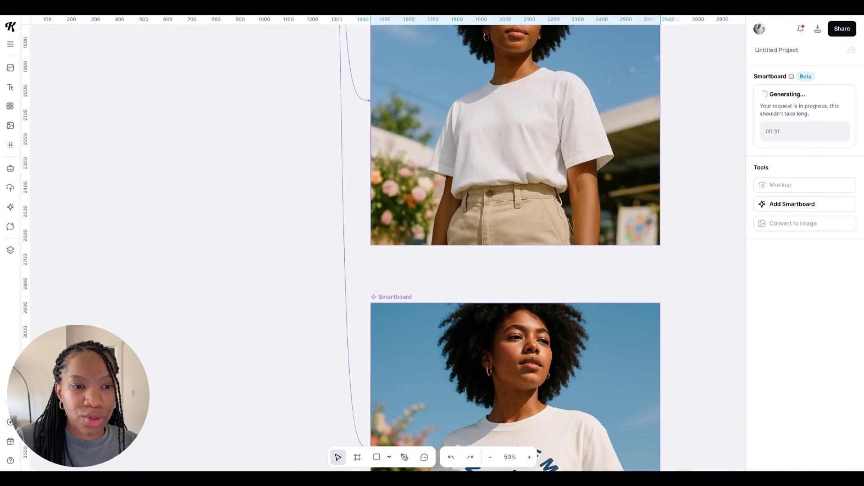
Compare the back-facing t-shirt mockup with the original design on Artboard 1, inspecting the shirt's circular lettering up close.
{"action": "scroll", "coordinate": [385, 243], "scroll_direction": "left", "scroll_amount": 6}
{"action": "scroll", "coordinate": [385, 243], "scroll_direction": "up", "scroll_amount": 1}
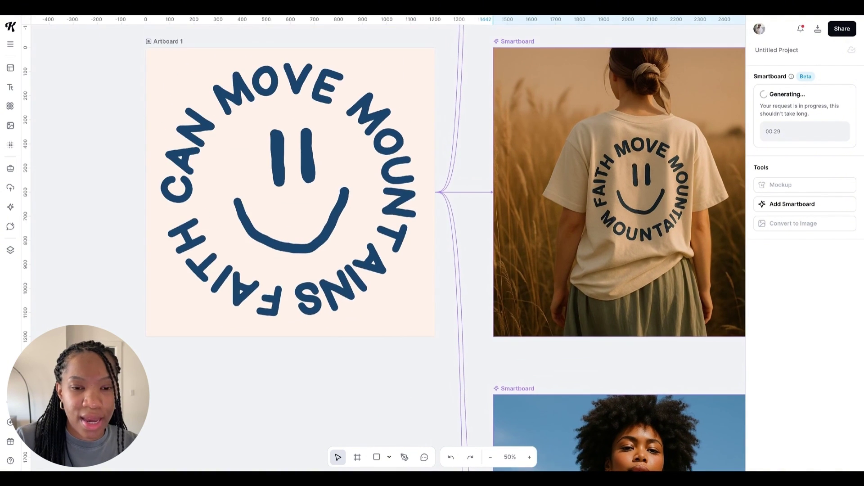
{"action": "scroll", "coordinate": [385, 243], "scroll_direction": "down", "scroll_amount": 1}
{"action": "scroll", "coordinate": [385, 243], "scroll_direction": "right", "scroll_amount": 4}
{"action": "scroll", "coordinate": [385, 243], "scroll_direction": "up", "scroll_amount": 1}
{"action": "scroll", "coordinate": [485, 235], "scroll_direction": "up", "scroll_amount": 1}
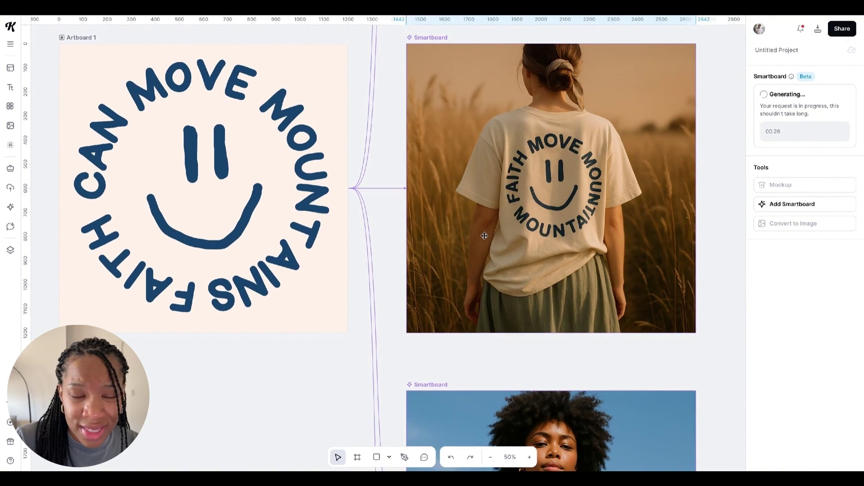
{"action": "left_click", "coordinate": [529, 457]}
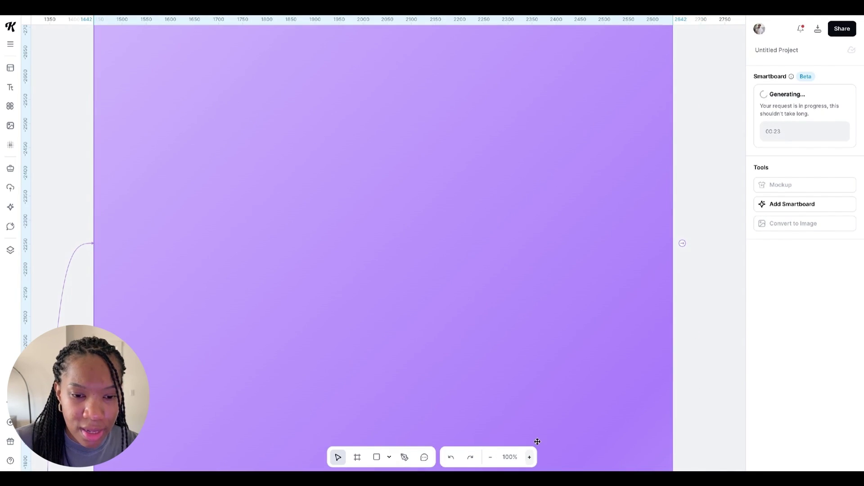
{"action": "scroll", "coordinate": [577, 345], "scroll_direction": "up", "scroll_amount": 10}
{"action": "scroll", "coordinate": [577, 345], "scroll_direction": "down", "scroll_amount": 5}
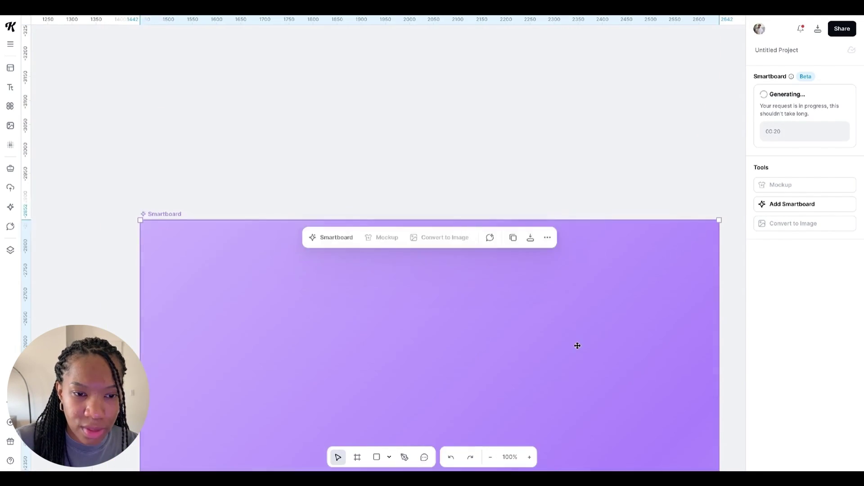
{"action": "scroll", "coordinate": [578, 345], "scroll_direction": "down", "scroll_amount": 8}
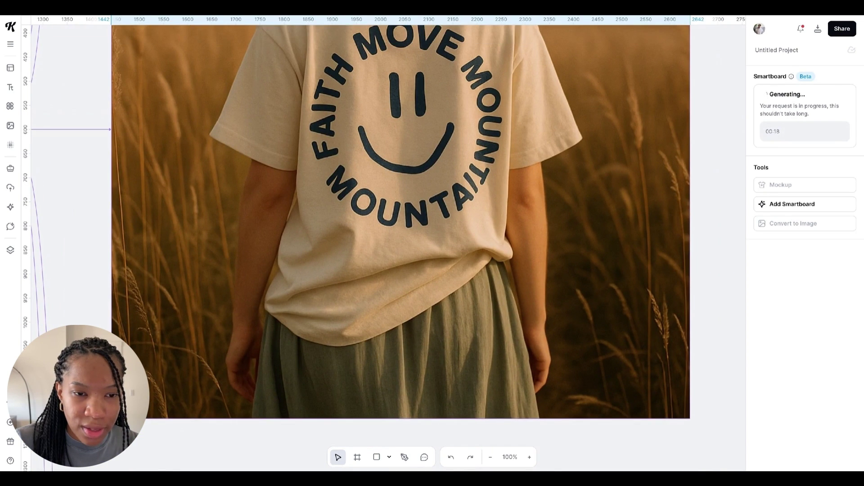
{"action": "scroll", "coordinate": [405, 243], "scroll_direction": "up", "scroll_amount": 3}
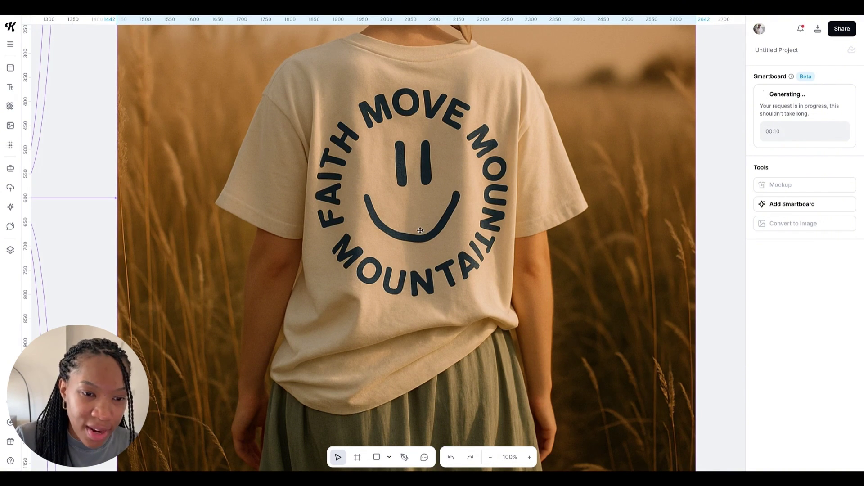
Paste the prompt about a young Black woman in a cream-colored hoodie into the empty Smartboard above the back-facing mockup and generate it.
{"action": "scroll", "coordinate": [414, 227], "scroll_direction": "down", "scroll_amount": 5}
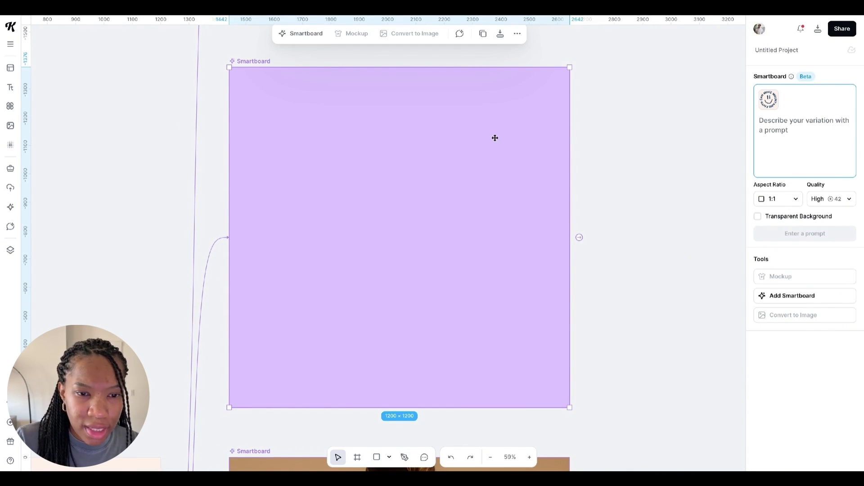
{"action": "key", "text": "ctrl+v"}
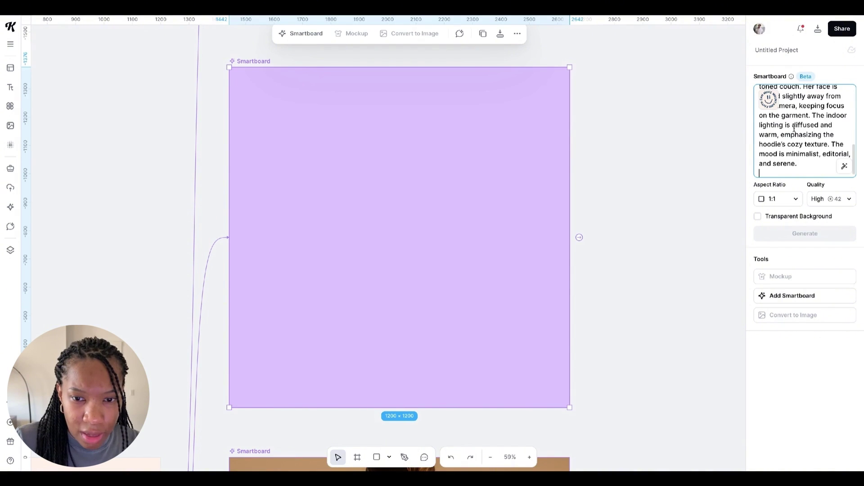
{"action": "scroll", "coordinate": [794, 129], "scroll_direction": "up", "scroll_amount": 5}
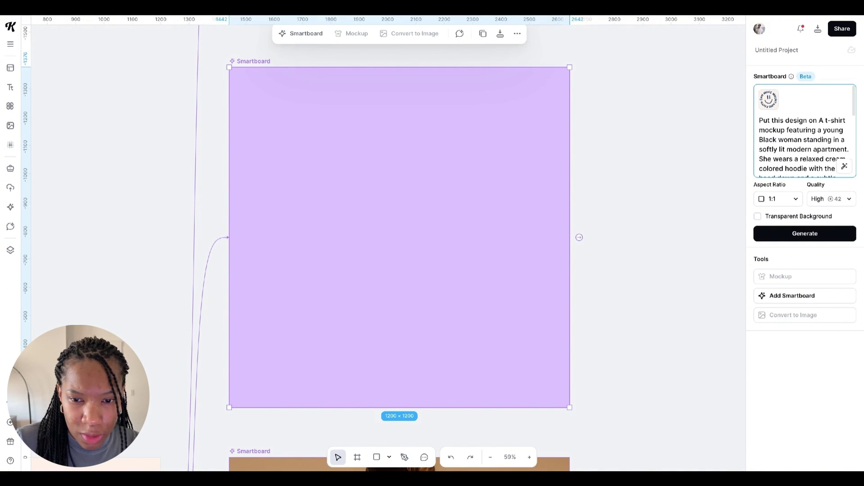
{"action": "left_click", "coordinate": [792, 233]}
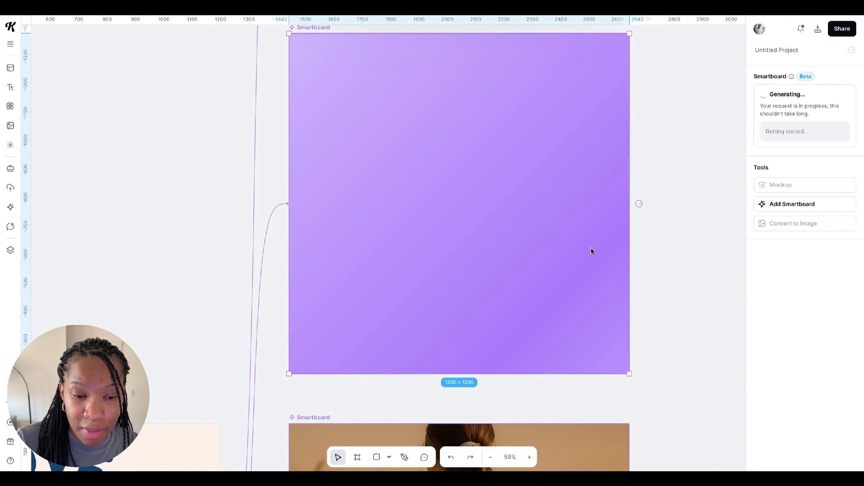
Add another Smartboard branching from Artboard 1 and generate a mockup in it from the pasted prompt.
{"action": "scroll", "coordinate": [592, 252], "scroll_direction": "down", "scroll_amount": 3}
{"action": "scroll", "coordinate": [592, 251], "scroll_direction": "down", "scroll_amount": 5}
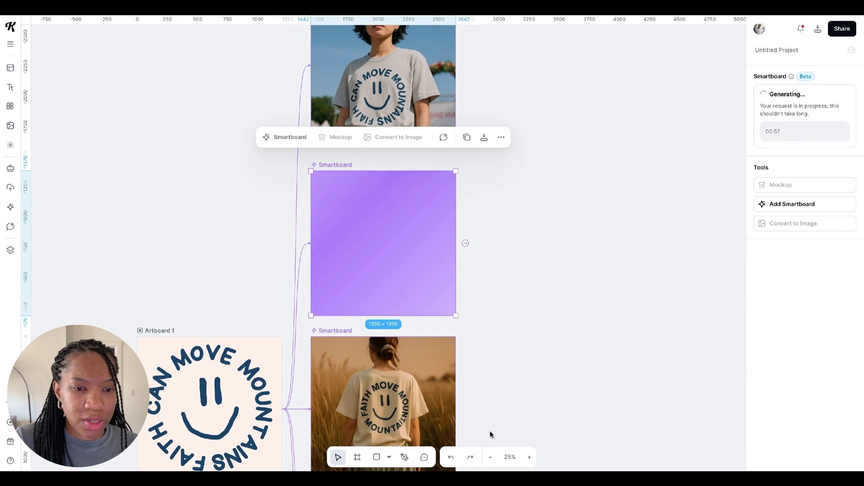
{"action": "scroll", "coordinate": [489, 430], "scroll_direction": "down", "scroll_amount": 5}
{"action": "scroll", "coordinate": [495, 281], "scroll_direction": "up", "scroll_amount": 3}
{"action": "left_click", "coordinate": [220, 109]}
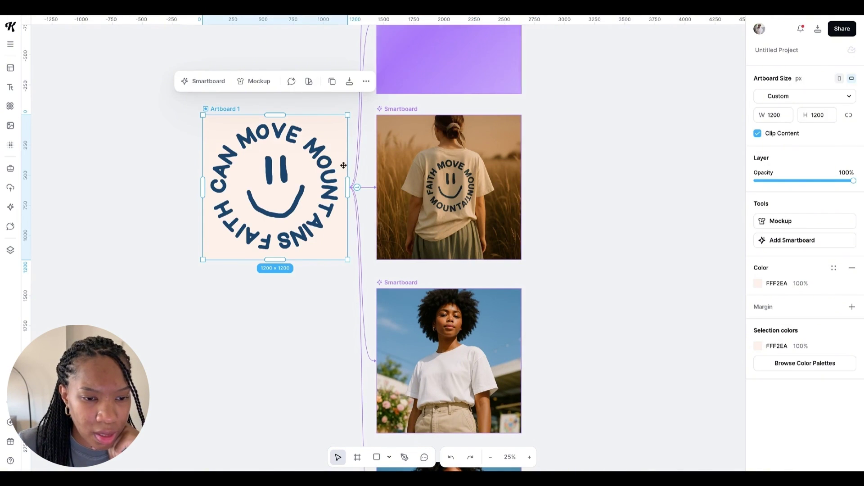
{"action": "left_click", "coordinate": [792, 239]}
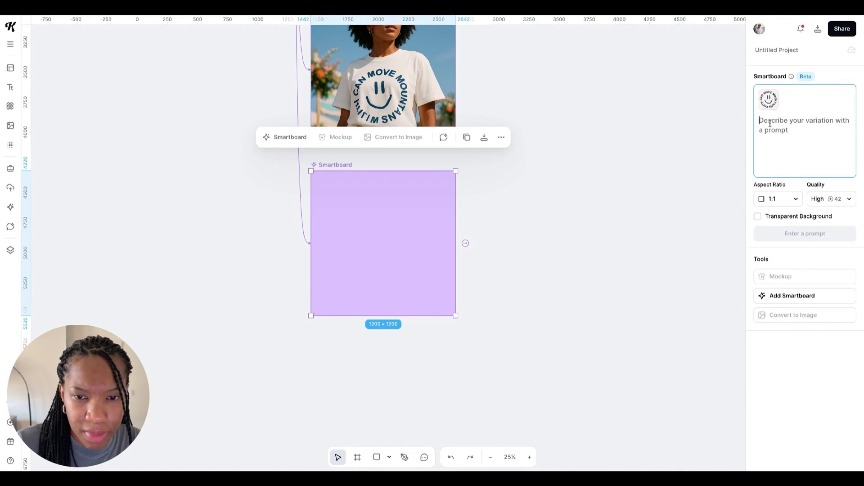
{"action": "key", "text": "ctrl+v"}
{"action": "left_click", "coordinate": [804, 233]}
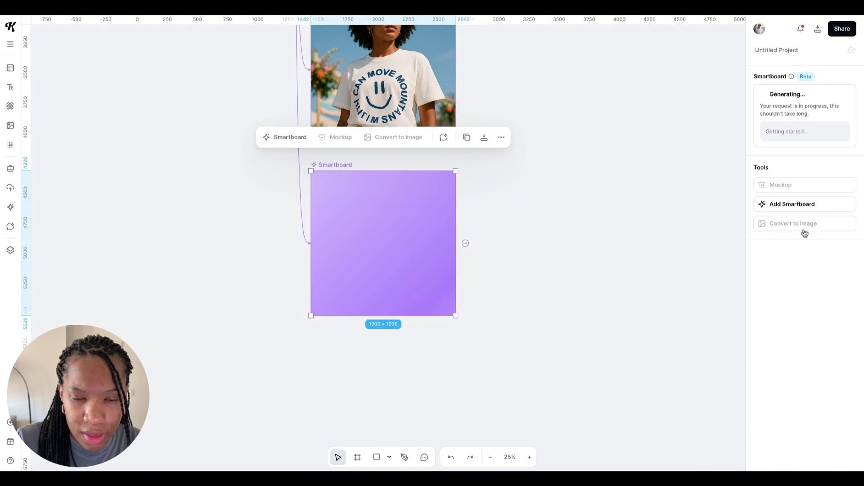
Review the cream hoodie and light gray t-shirt mockups up close, checking the lettering, and view the whole column of Smartboards.
{"action": "scroll", "coordinate": [488, 256], "scroll_direction": "up", "scroll_amount": 2}
{"action": "scroll", "coordinate": [488, 257], "scroll_direction": "left", "scroll_amount": 2}
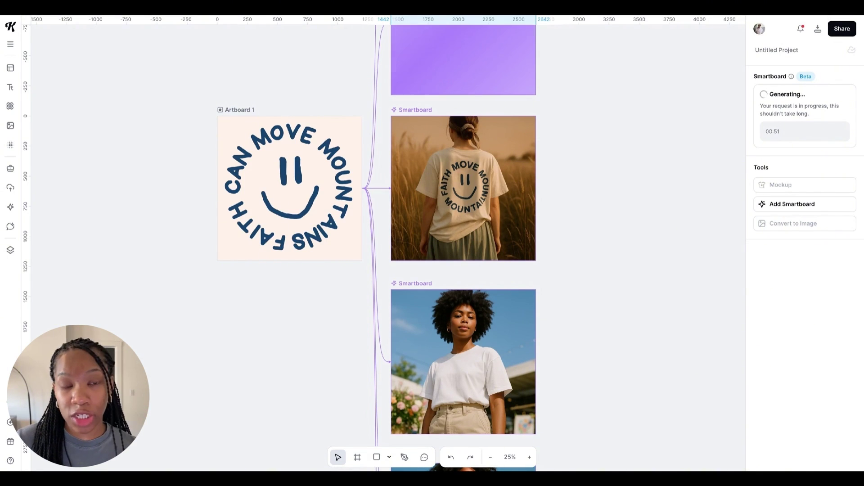
{"action": "scroll", "coordinate": [535, 305], "scroll_direction": "down", "scroll_amount": 4}
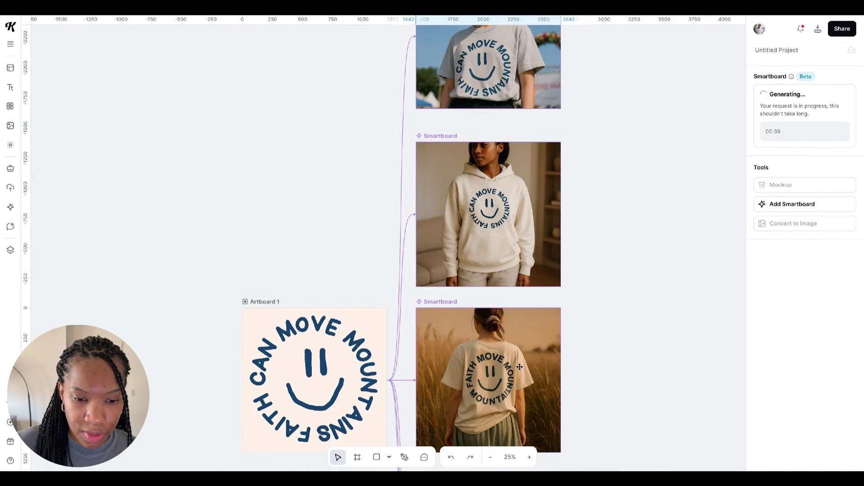
{"action": "left_click", "coordinate": [530, 457]}
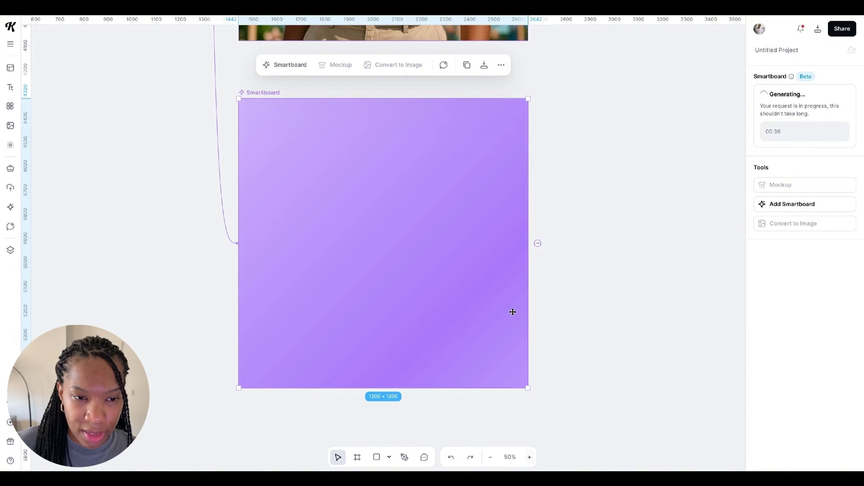
{"action": "scroll", "coordinate": [512, 310], "scroll_direction": "up", "scroll_amount": 15}
{"action": "scroll", "coordinate": [509, 316], "scroll_direction": "up", "scroll_amount": 15}
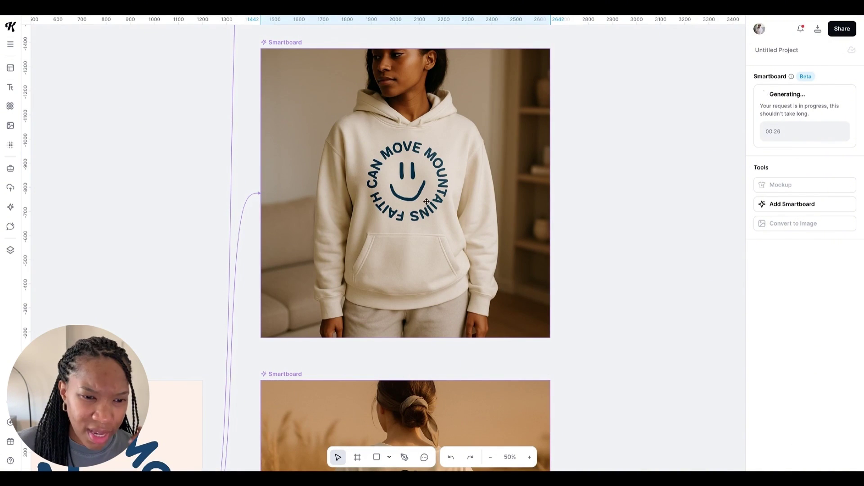
{"action": "scroll", "coordinate": [488, 225], "scroll_direction": "down", "scroll_amount": 5}
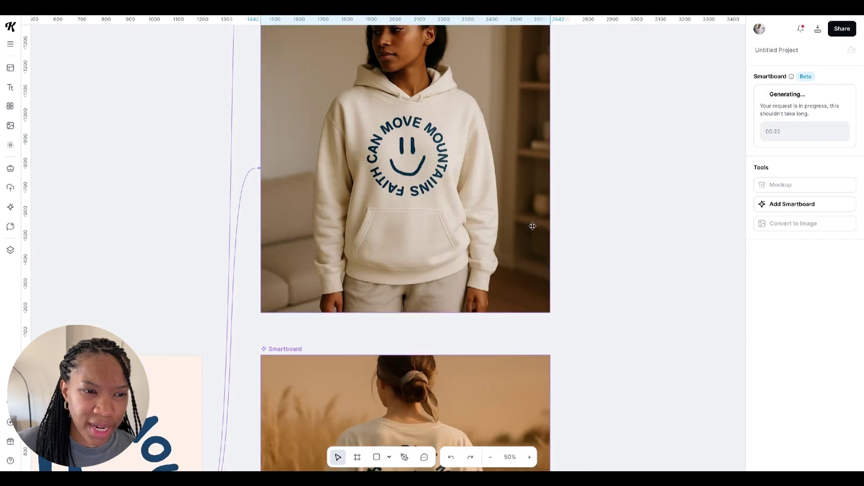
{"action": "scroll", "coordinate": [535, 233], "scroll_direction": "up", "scroll_amount": 10}
{"action": "scroll", "coordinate": [515, 262], "scroll_direction": "up", "scroll_amount": 6}
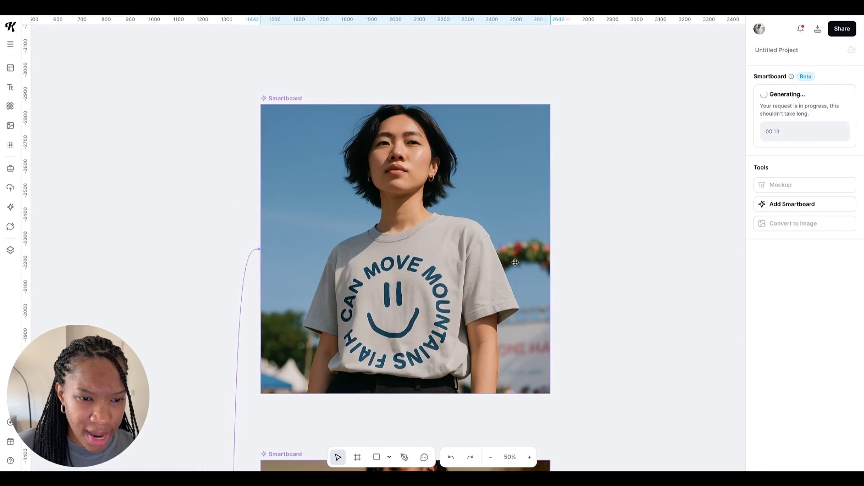
{"action": "scroll", "coordinate": [408, 247], "scroll_direction": "down", "scroll_amount": 4}
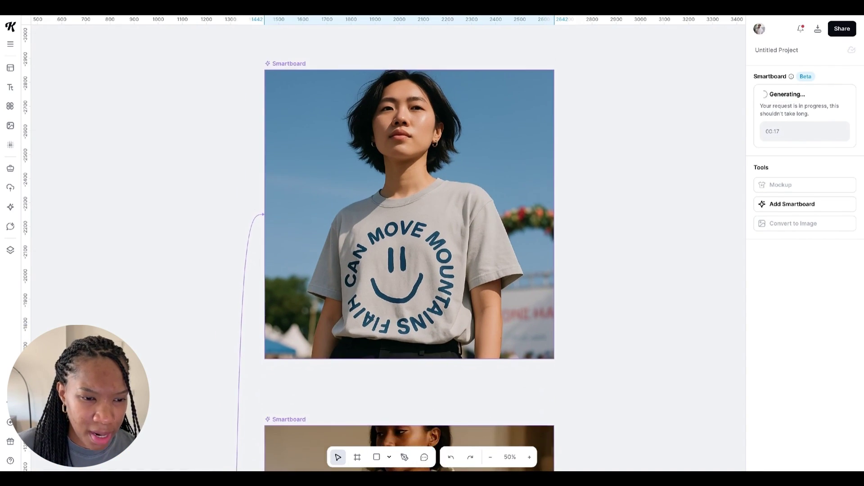
{"action": "scroll", "coordinate": [386, 151], "scroll_direction": "down", "scroll_amount": 10}
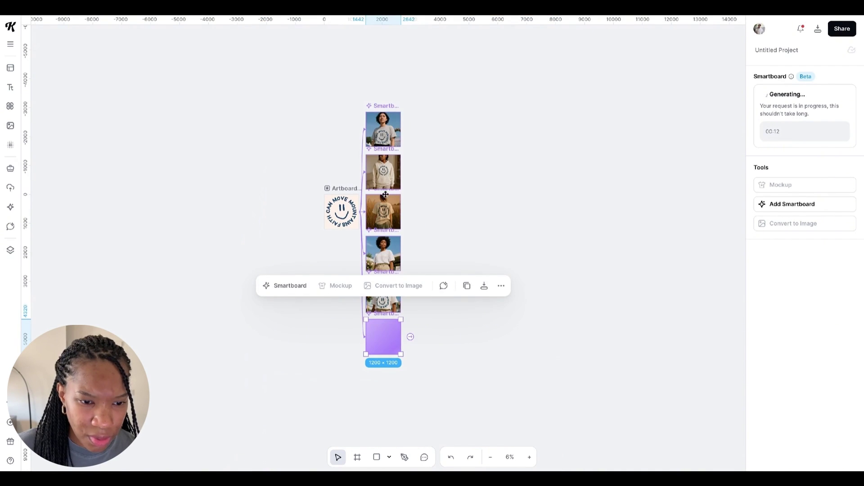
Place the uploaded "Inclusion Is My Love Language" design on the canvas and move it into the empty space beside the Smartboard column.
{"action": "left_click", "coordinate": [342, 212]}
{"action": "left_click", "coordinate": [422, 309]}
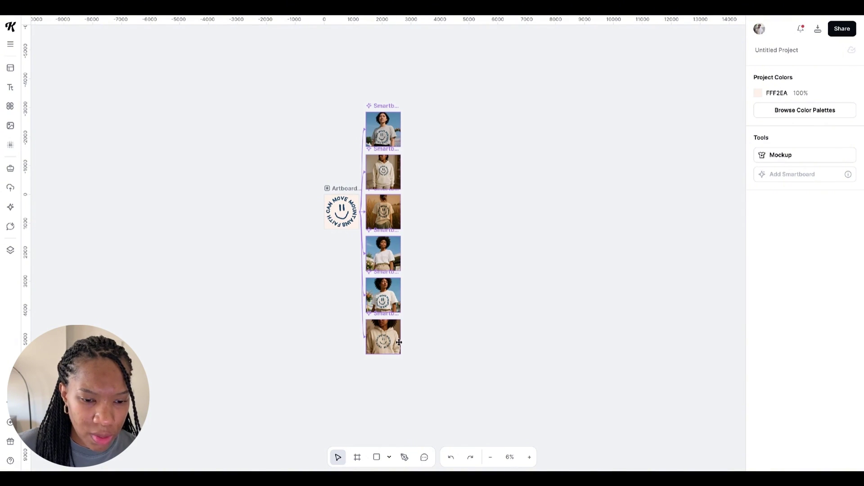
{"action": "left_click", "coordinate": [529, 457]}
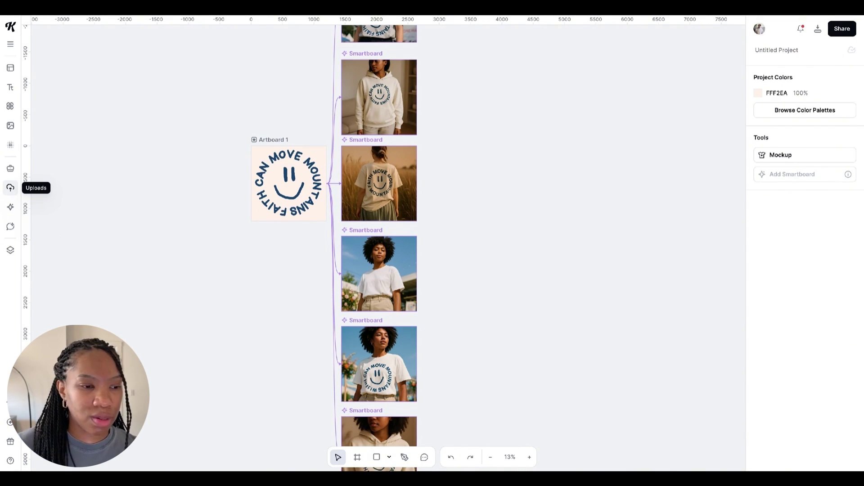
{"action": "left_click", "coordinate": [10, 188]}
{"action": "left_click", "coordinate": [56, 297]}
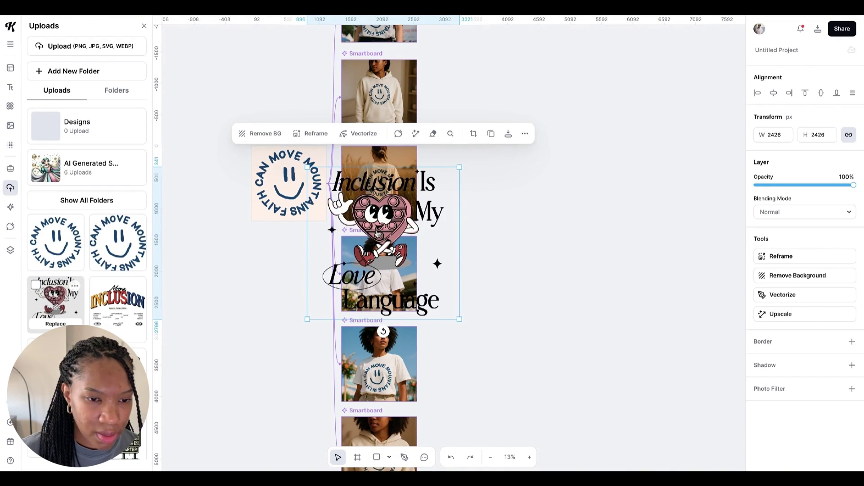
{"action": "left_click_drag", "start_coordinate": [378, 233], "coordinate": [546, 234]}
{"action": "scroll", "coordinate": [546, 234], "scroll_direction": "down", "scroll_amount": 3}
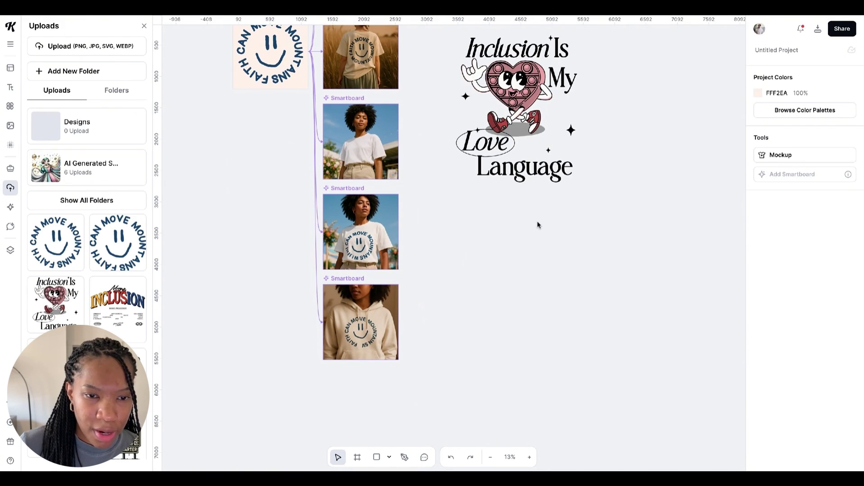
{"action": "left_click", "coordinate": [514, 136]}
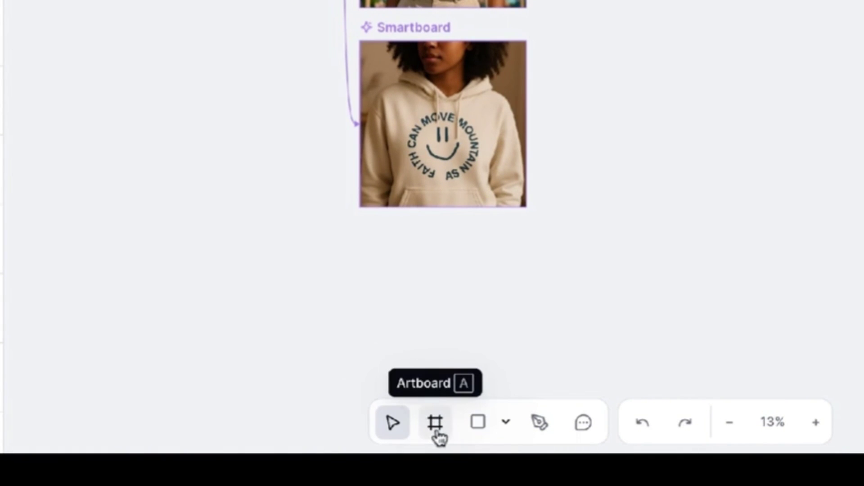
Draw a new artboard of about 2923 × 2508 px below the Inclusion design and shift it slightly toward the Smartboards.
{"action": "left_click", "coordinate": [438, 423]}
{"action": "left_click_drag", "start_coordinate": [743, 0], "coordinate": [863, 114]}
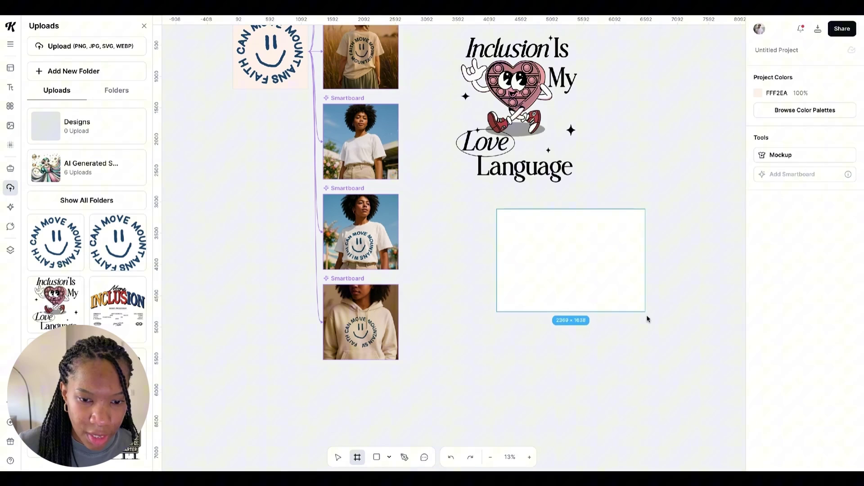
{"action": "left_click_drag", "start_coordinate": [647, 319], "coordinate": [679, 366]}
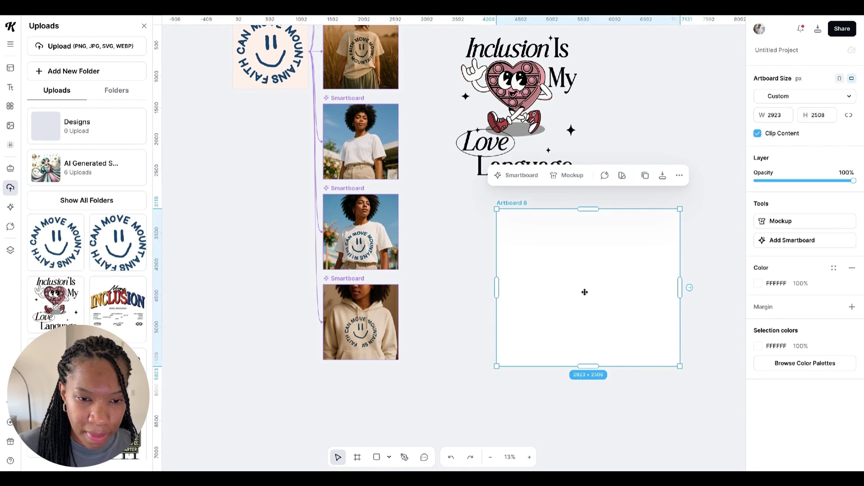
{"action": "left_click_drag", "start_coordinate": [584, 294], "coordinate": [526, 268]}
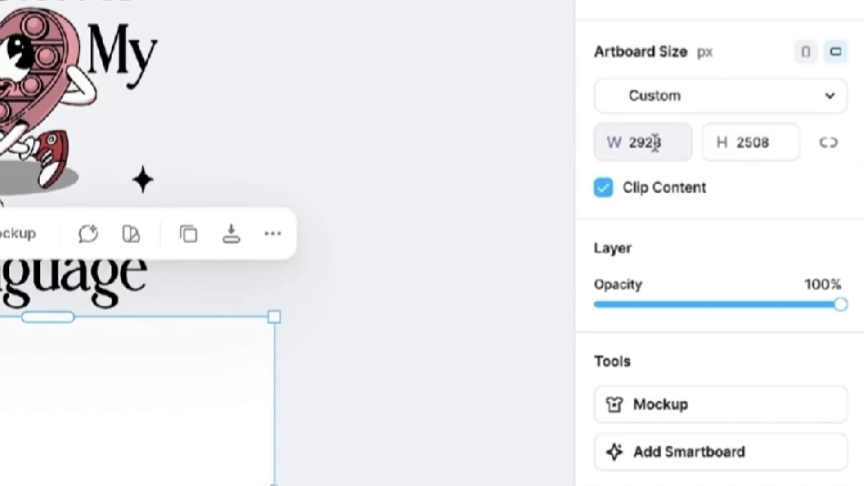
Set the new artboard's width and height to 3500 px each.
{"action": "left_click", "coordinate": [777, 115]}
{"action": "type", "text": "3500"}
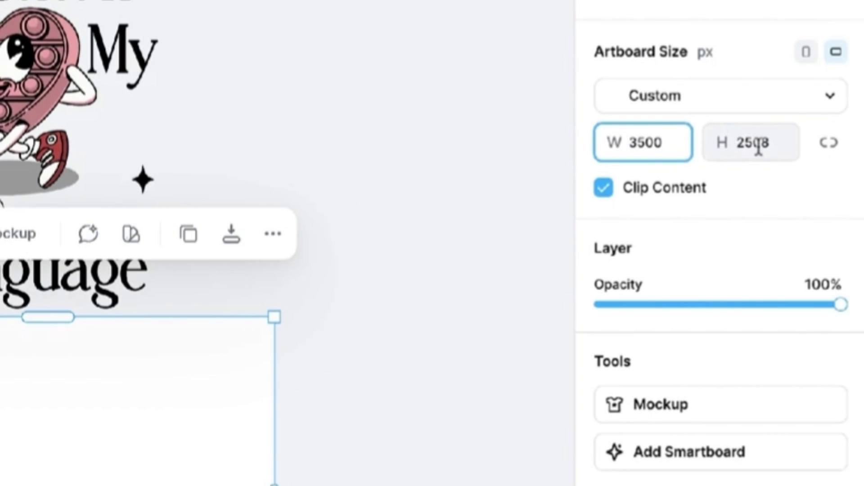
{"action": "left_click_drag", "start_coordinate": [738, 143], "coordinate": [760, 148]}
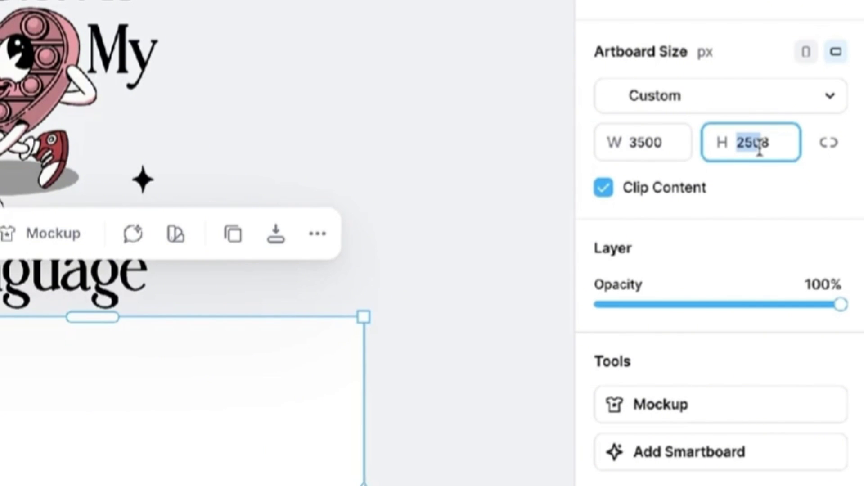
{"action": "double_click", "coordinate": [760, 148]}
{"action": "type", "text": "3500"}
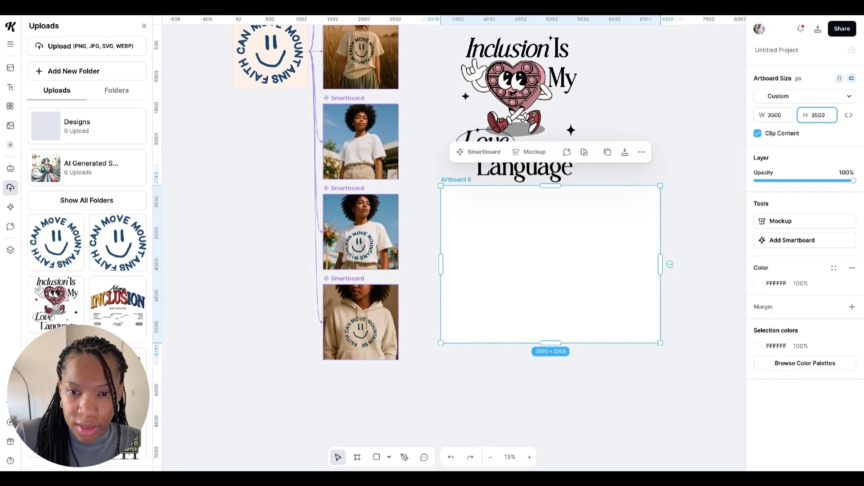
{"action": "key", "text": "Return"}
Shrink the new artboard to about 1801 × 1792 px, move it up to the Inclusion design, and place the design on it.
{"action": "left_click_drag", "start_coordinate": [661, 405], "coordinate": [545, 289]}
{"action": "left_click_drag", "start_coordinate": [486, 257], "coordinate": [564, 105]}
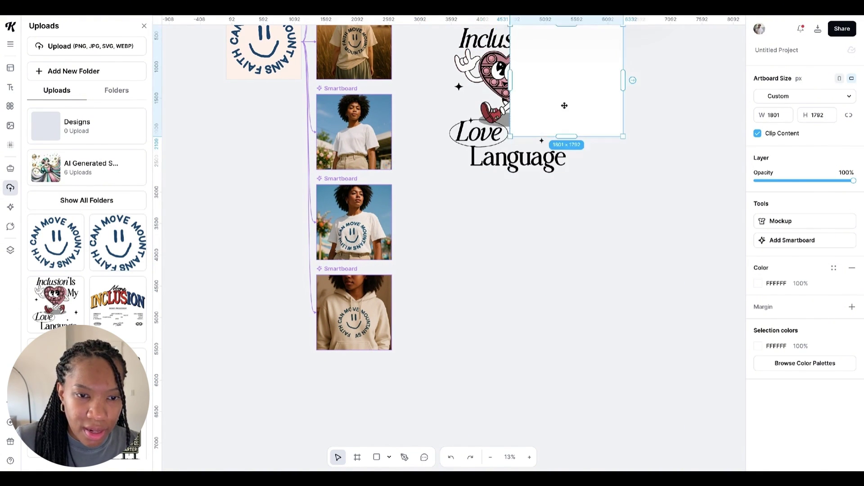
{"action": "left_click_drag", "start_coordinate": [474, 108], "coordinate": [551, 96]}
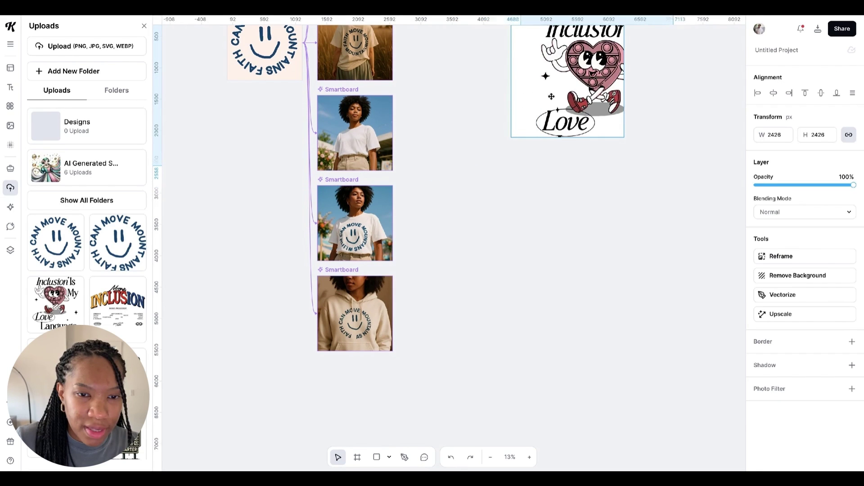
Scale the Inclusion design to about 1737 × 1737 px and position it so it fits entirely within Artboard 8.
{"action": "scroll", "coordinate": [663, 146], "scroll_direction": "up", "scroll_amount": 3}
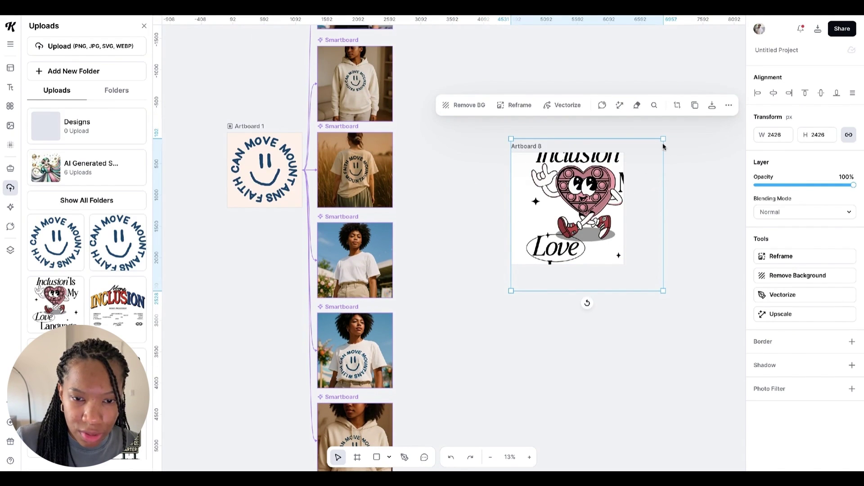
{"action": "left_click_drag", "start_coordinate": [663, 146], "coordinate": [622, 187]}
{"action": "left_click_drag", "start_coordinate": [582, 218], "coordinate": [583, 200]}
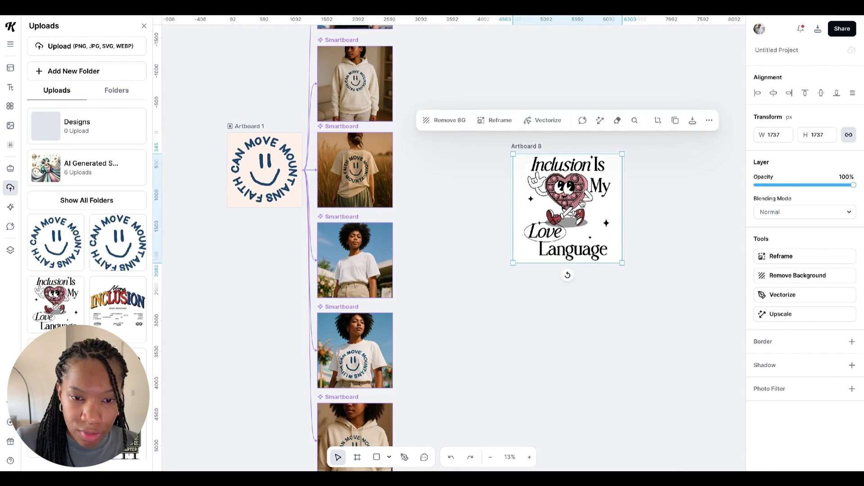
{"action": "left_click", "coordinate": [647, 251]}
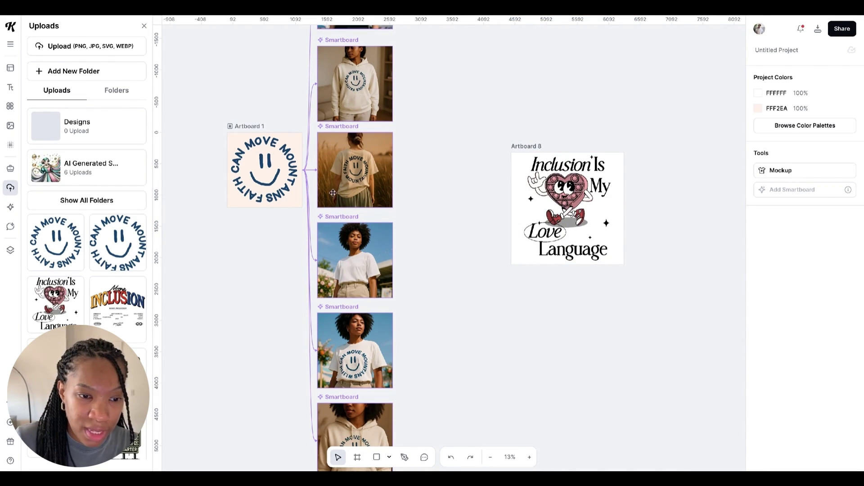
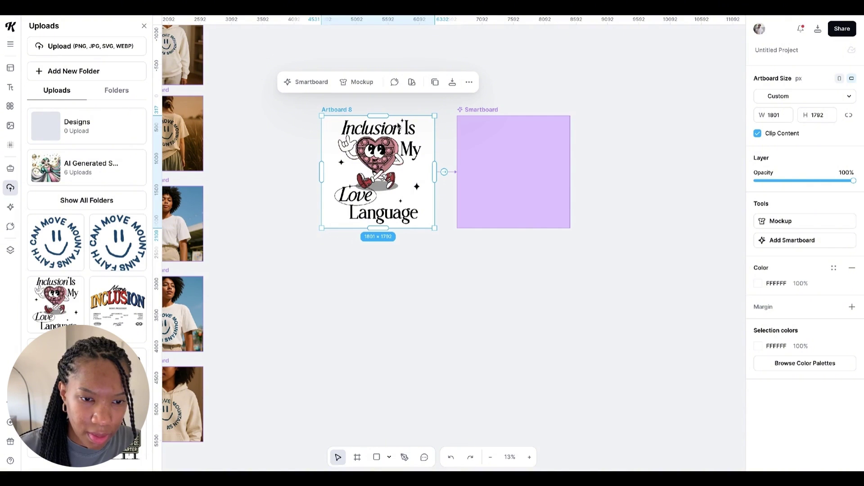
Add two more Smartboards branching from Artboard 8, one below and one above the existing one.
{"action": "left_click", "coordinate": [445, 172]}
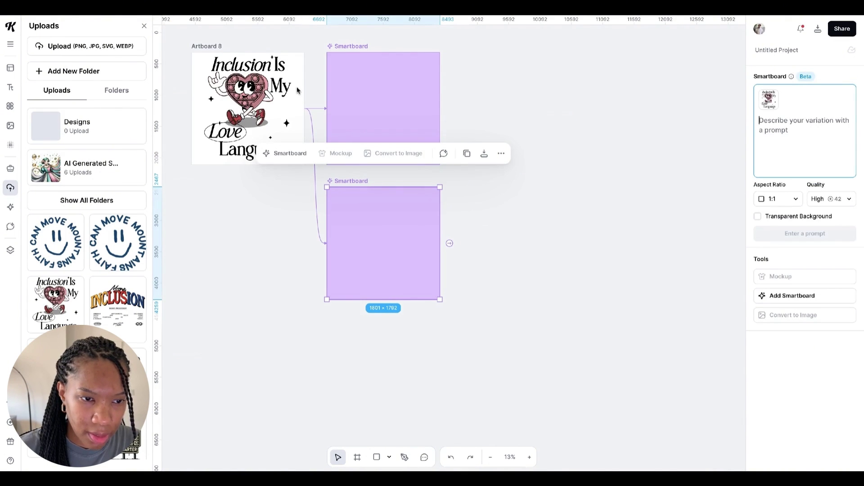
{"action": "scroll", "coordinate": [239, 121], "scroll_direction": "up", "scroll_amount": 2}
{"action": "left_click", "coordinate": [238, 120]}
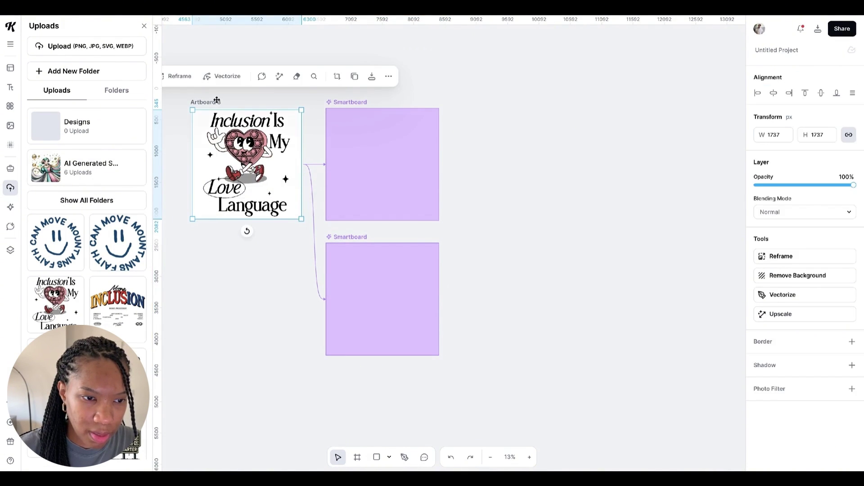
{"action": "scroll", "coordinate": [245, 228], "scroll_direction": "down", "scroll_amount": 3}
{"action": "left_click_drag", "start_coordinate": [376, 27], "coordinate": [399, 147]}
{"action": "scroll", "coordinate": [386, 115], "scroll_direction": "up", "scroll_amount": 3}
{"action": "scroll", "coordinate": [401, 145], "scroll_direction": "up", "scroll_amount": 3}
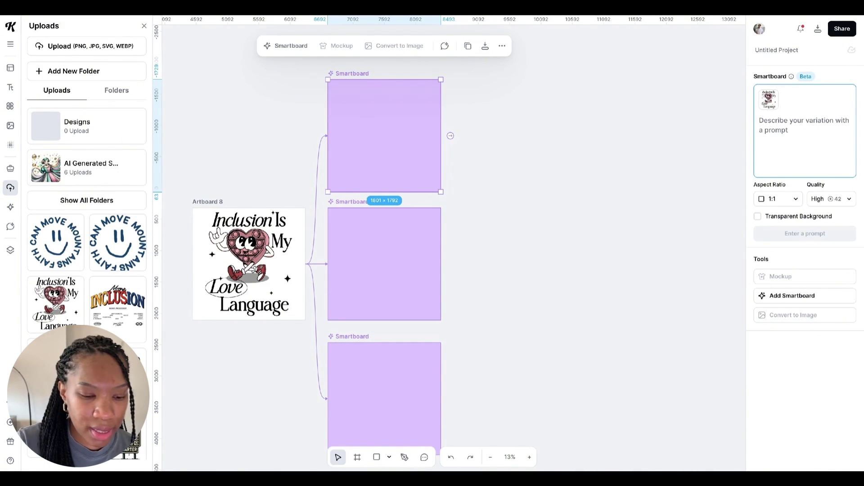
Paste the t-shirt prompt about a side-profile African American man into the uppermost Smartboard, remove its opening quotation mark, and generate it.
{"action": "key", "text": "ctrl+v"}
{"action": "scroll", "coordinate": [805, 135], "scroll_direction": "up", "scroll_amount": 5}
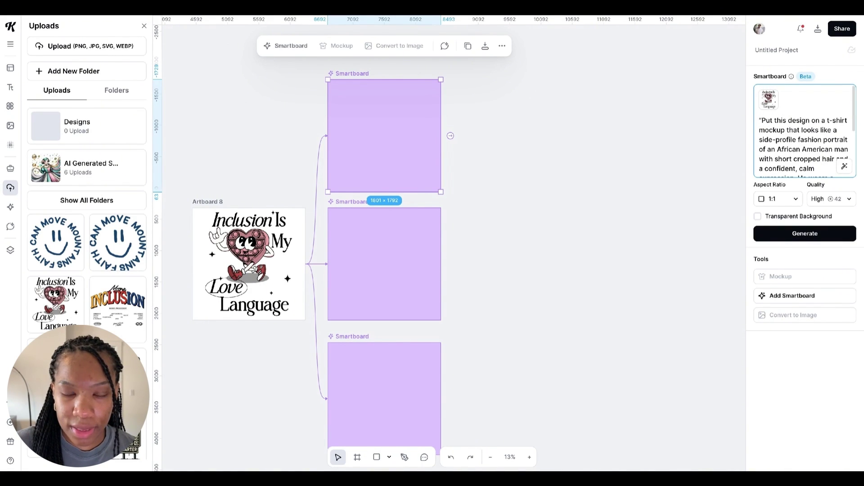
{"action": "left_click", "coordinate": [761, 120]}
{"action": "key", "text": "BackSpace"}
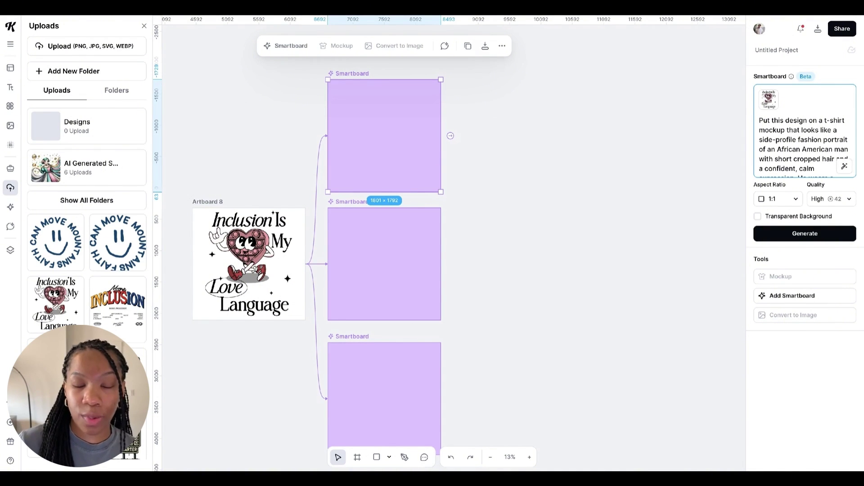
{"action": "left_click", "coordinate": [818, 238]}
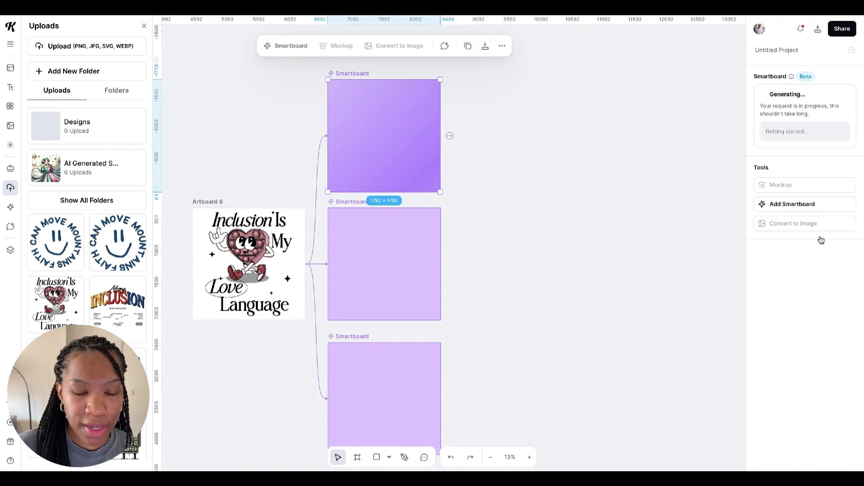
Paste the prompt about a man in an oversized hoodie on a wooden stool into the lowest Smartboard and generate it.
{"action": "scroll", "coordinate": [501, 251], "scroll_direction": "down", "scroll_amount": 4}
{"action": "left_click", "coordinate": [385, 399]}
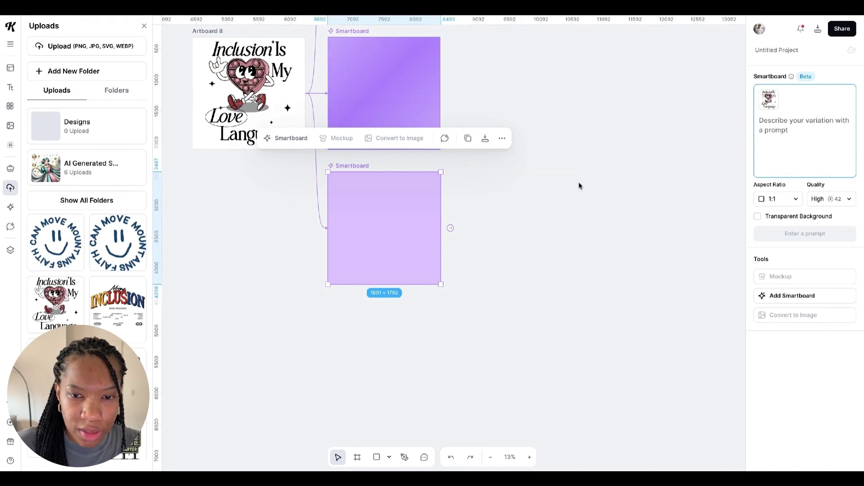
{"action": "key", "text": "ctrl+v"}
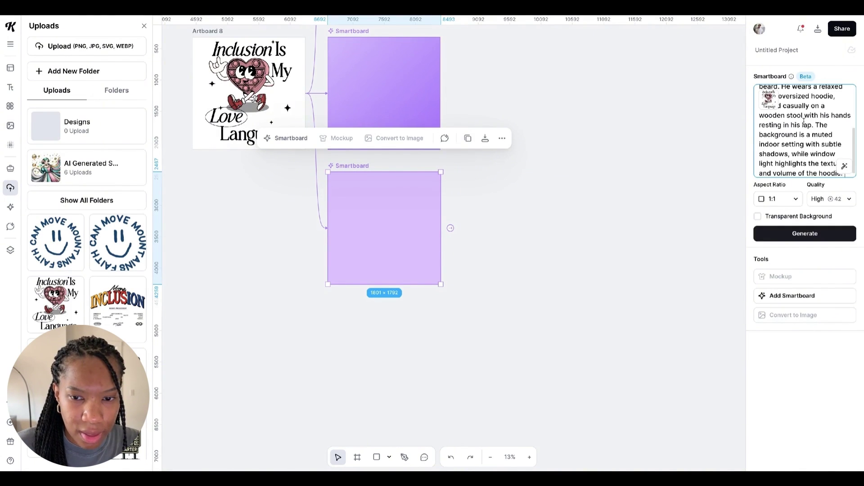
{"action": "left_click", "coordinate": [805, 233]}
Add a Smartboard from Artboard 8 below the others and paste in the prompt about a seated man photographed from behind in a studio.
{"action": "scroll", "coordinate": [448, 248], "scroll_direction": "up", "scroll_amount": 5}
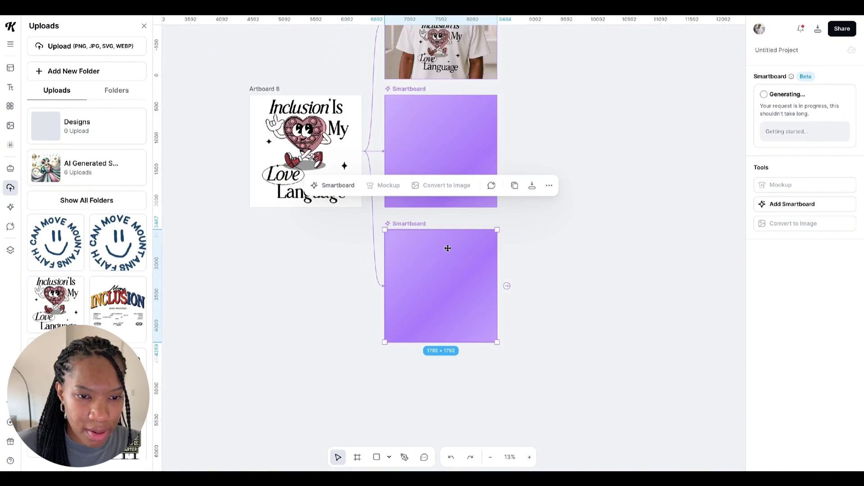
{"action": "left_click", "coordinate": [498, 172]}
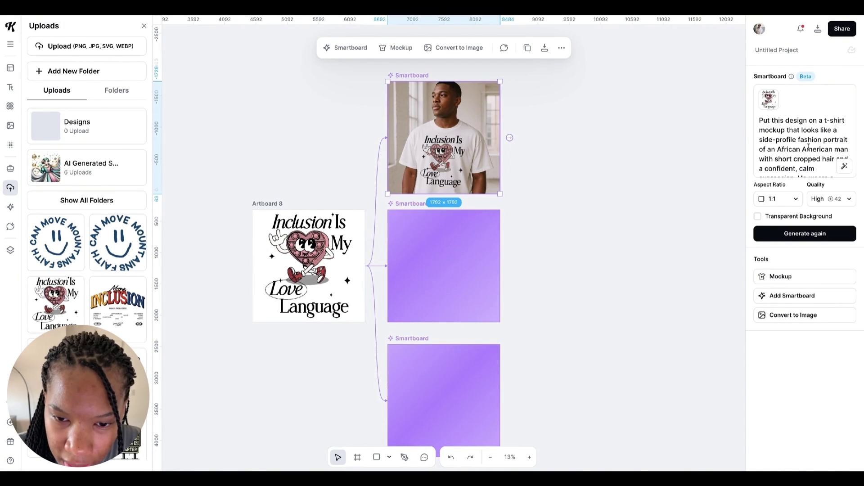
{"action": "scroll", "coordinate": [809, 149], "scroll_direction": "down", "scroll_amount": 1}
{"action": "left_click", "coordinate": [793, 295]}
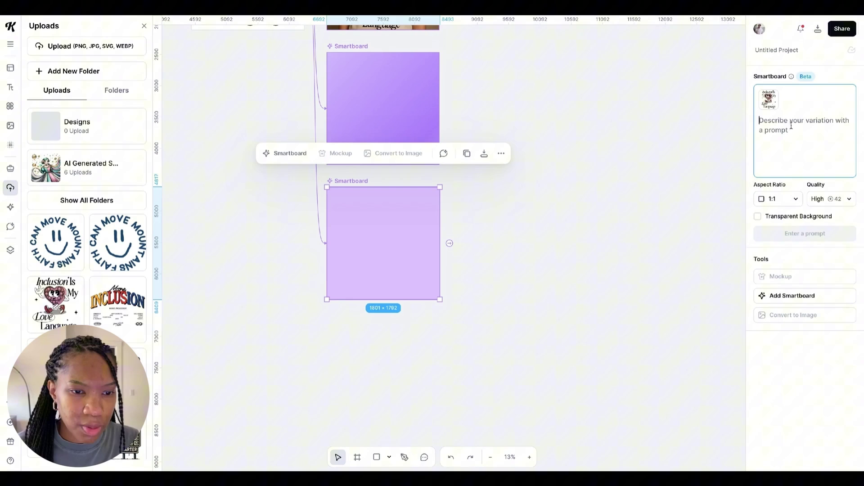
{"action": "left_click", "coordinate": [435, 218]}
{"action": "left_click", "coordinate": [811, 124]}
{"action": "key", "text": "ctrl+v"}
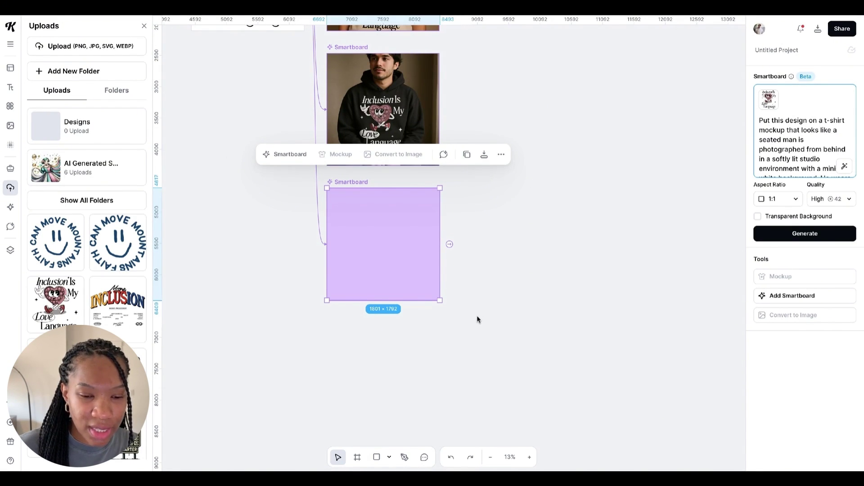
Check the black hoodie and beige t-shirt mockups up close, and generate the Smartboard with the seated-man prompt.
{"action": "left_click", "coordinate": [530, 457]}
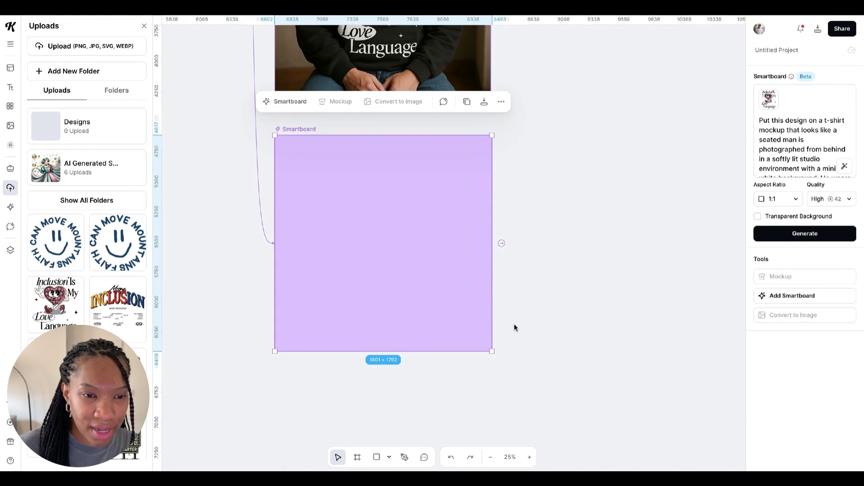
{"action": "scroll", "coordinate": [514, 324], "scroll_direction": "up", "scroll_amount": 2}
{"action": "scroll", "coordinate": [514, 323], "scroll_direction": "up", "scroll_amount": 2}
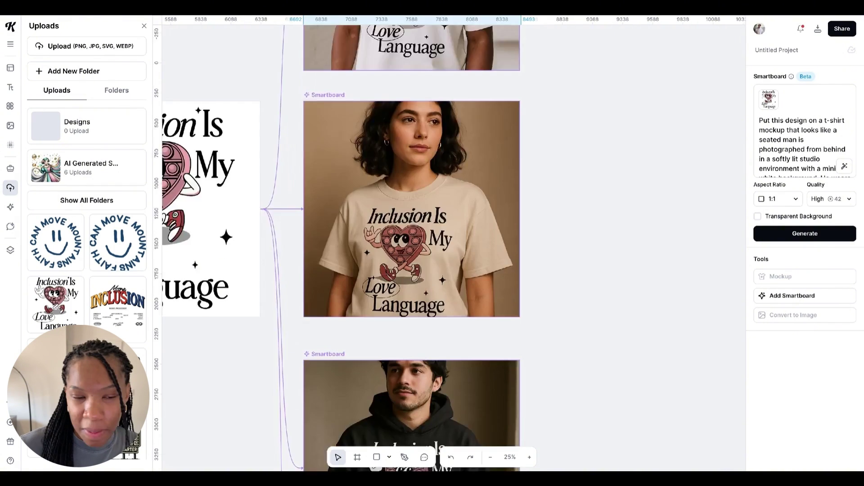
{"action": "left_click", "coordinate": [805, 233]}
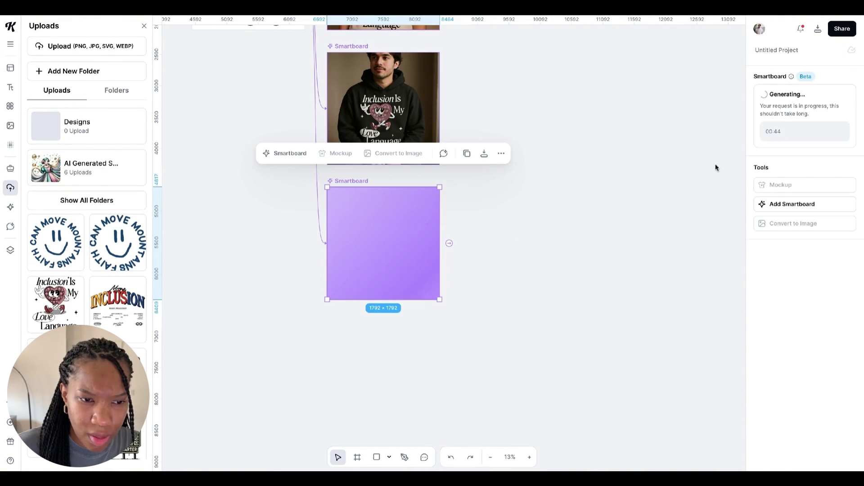
Add another Smartboard branching from Artboard 8 at the end of the column and generate a mockup in it.
{"action": "scroll", "coordinate": [319, 177], "scroll_direction": "up", "scroll_amount": 2}
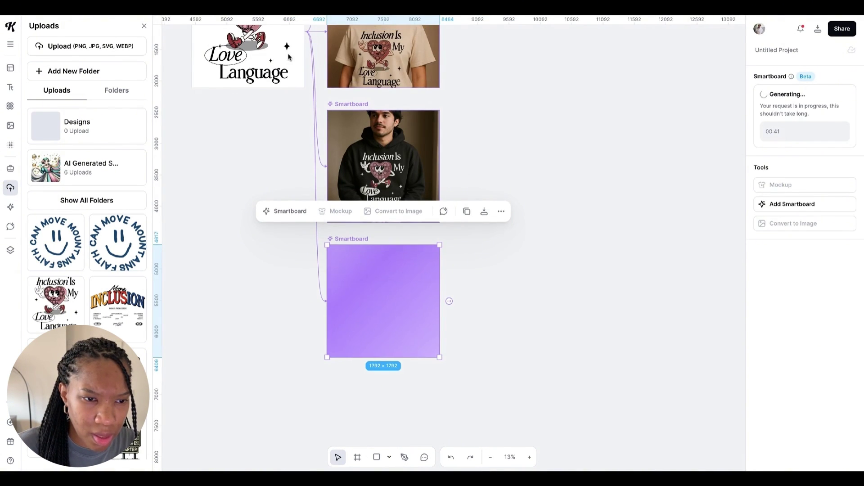
{"action": "scroll", "coordinate": [270, 112], "scroll_direction": "up", "scroll_amount": 3}
{"action": "left_click", "coordinate": [240, 85]}
{"action": "left_click", "coordinate": [796, 237]}
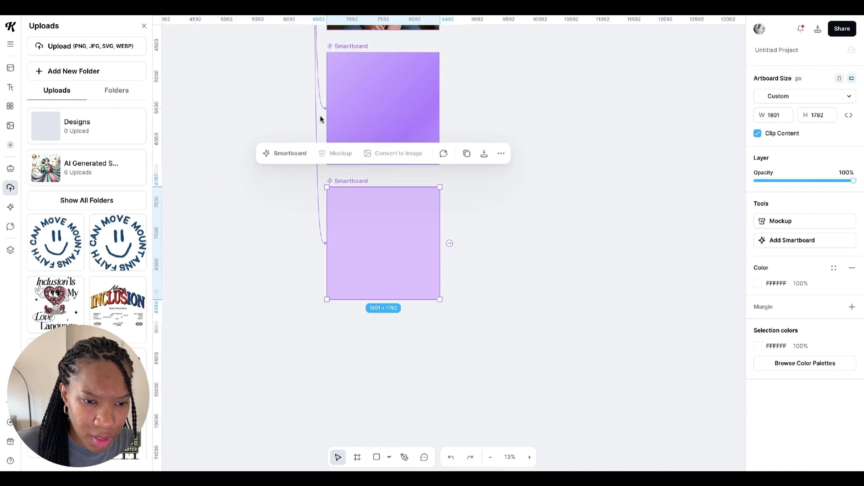
{"action": "left_click", "coordinate": [804, 234]}
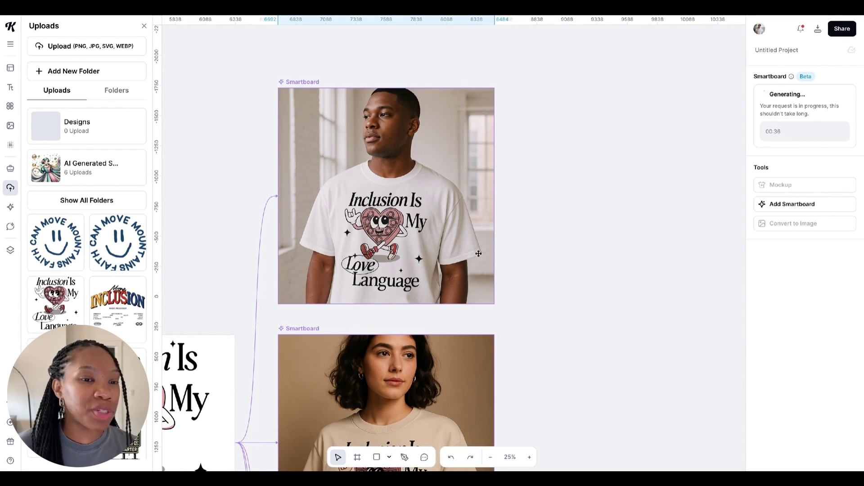
Examine the "Inclusion Is My Love Language" mockups down the column, viewing the seated man's back print up close.
{"action": "scroll", "coordinate": [501, 247], "scroll_direction": "down", "scroll_amount": 5}
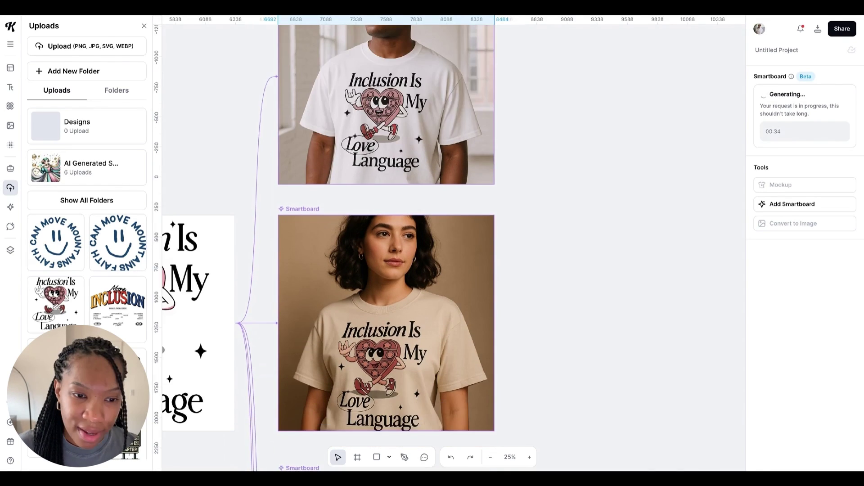
{"action": "scroll", "coordinate": [523, 249], "scroll_direction": "down", "scroll_amount": 3}
{"action": "scroll", "coordinate": [522, 249], "scroll_direction": "up", "scroll_amount": 7}
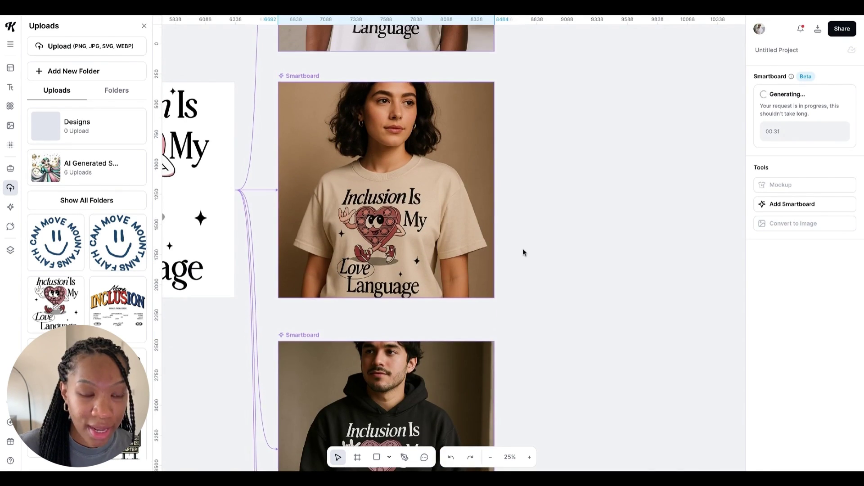
{"action": "scroll", "coordinate": [522, 249], "scroll_direction": "down", "scroll_amount": 10}
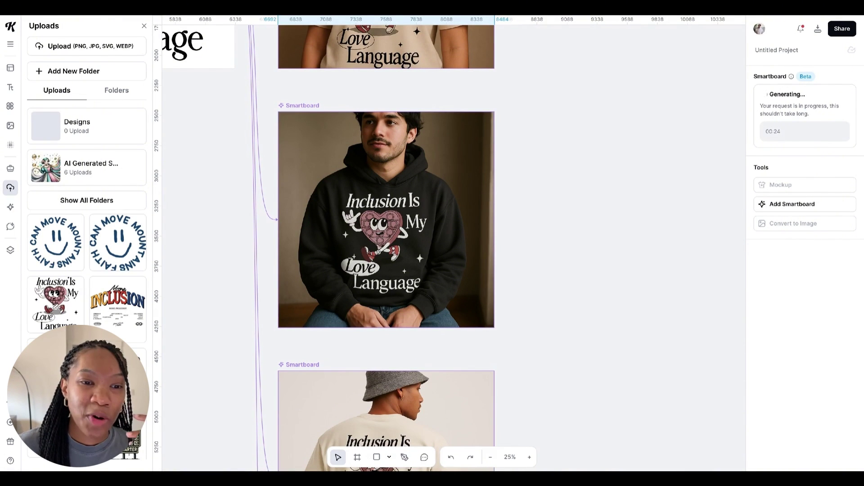
{"action": "scroll", "coordinate": [383, 248], "scroll_direction": "down", "scroll_amount": 5}
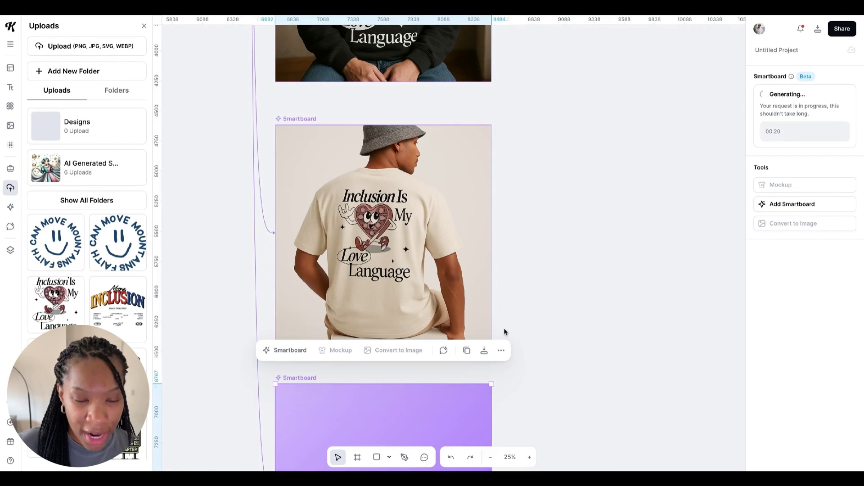
{"action": "left_click", "coordinate": [530, 457]}
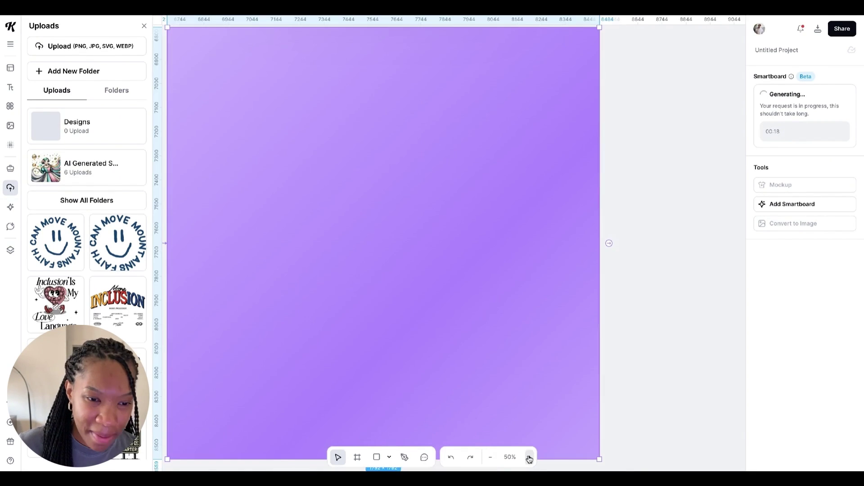
{"action": "scroll", "coordinate": [540, 405], "scroll_direction": "up", "scroll_amount": 10}
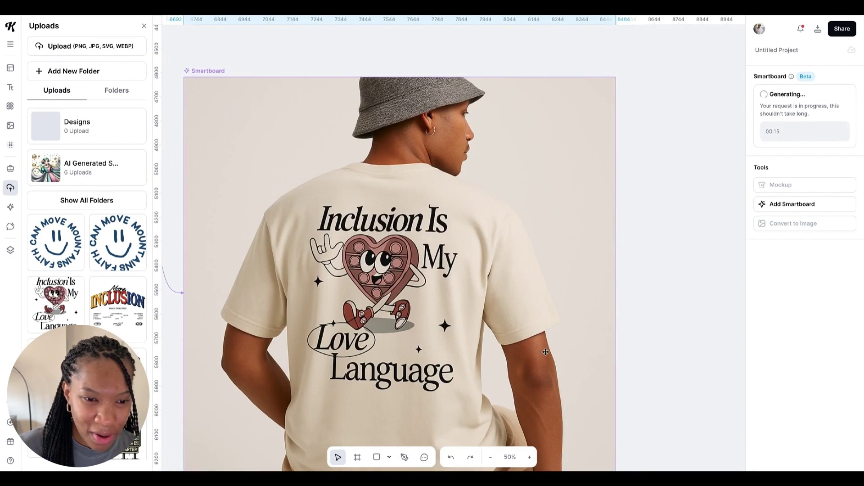
{"action": "scroll", "coordinate": [546, 352], "scroll_direction": "left", "scroll_amount": 2}
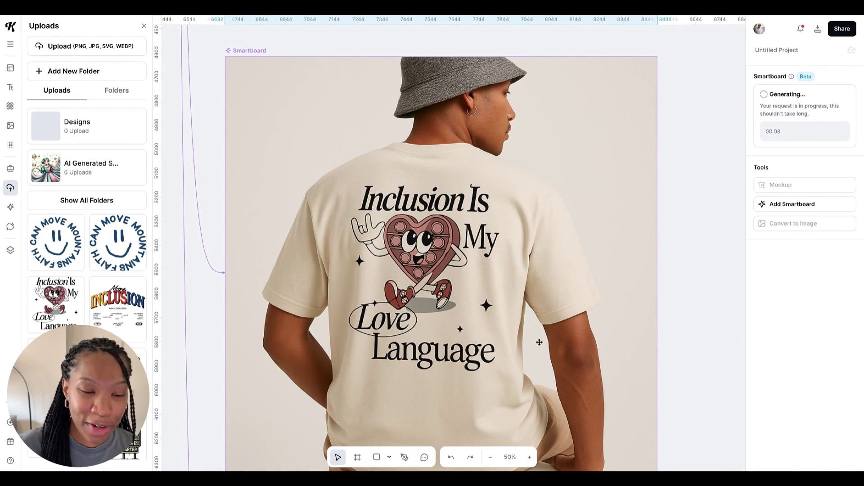
Compare the two back-facing mockups and inspect the lower edge of the print on the t-shirt worn with the plaid bottoms.
{"action": "left_click", "coordinate": [491, 458]}
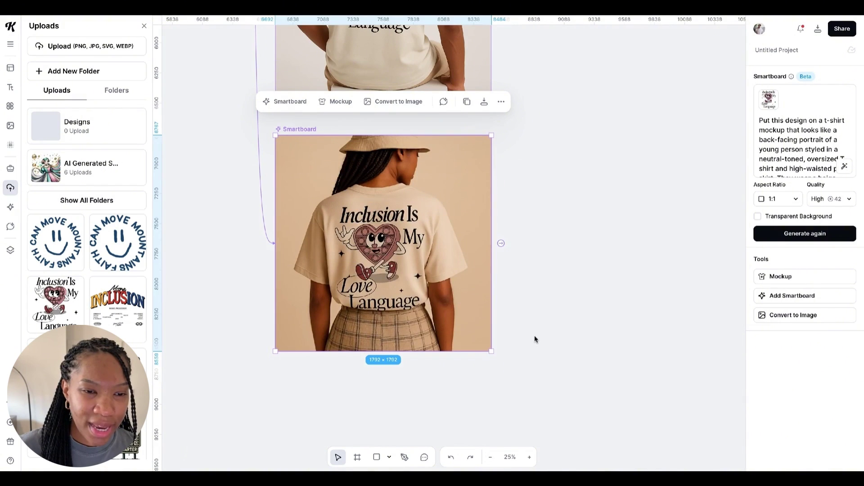
{"action": "scroll", "coordinate": [534, 336], "scroll_direction": "up", "scroll_amount": 5}
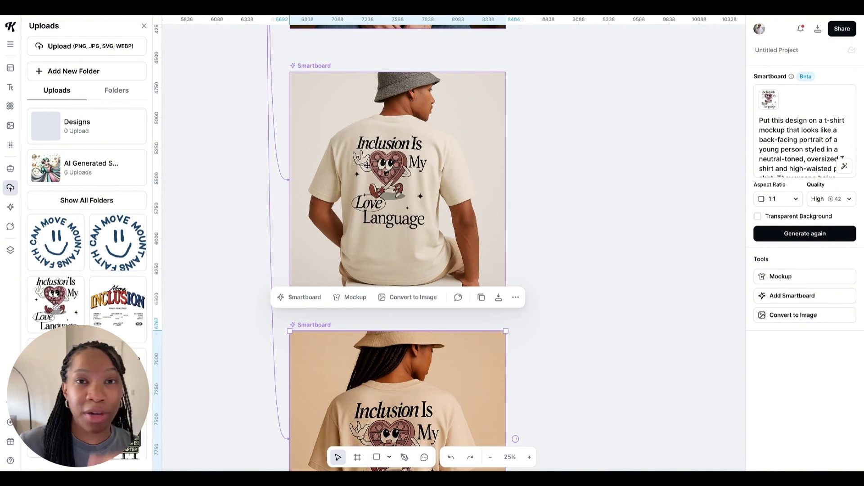
{"action": "scroll", "coordinate": [530, 251], "scroll_direction": "down", "scroll_amount": 4}
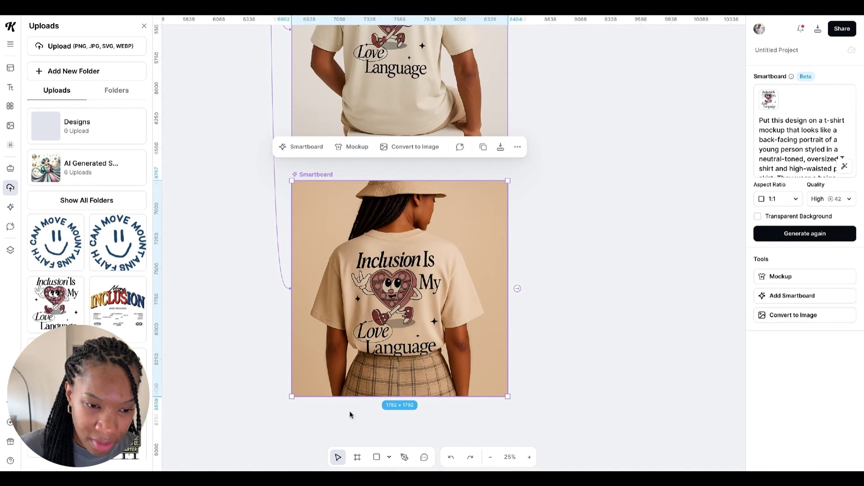
{"action": "left_click", "coordinate": [529, 457]}
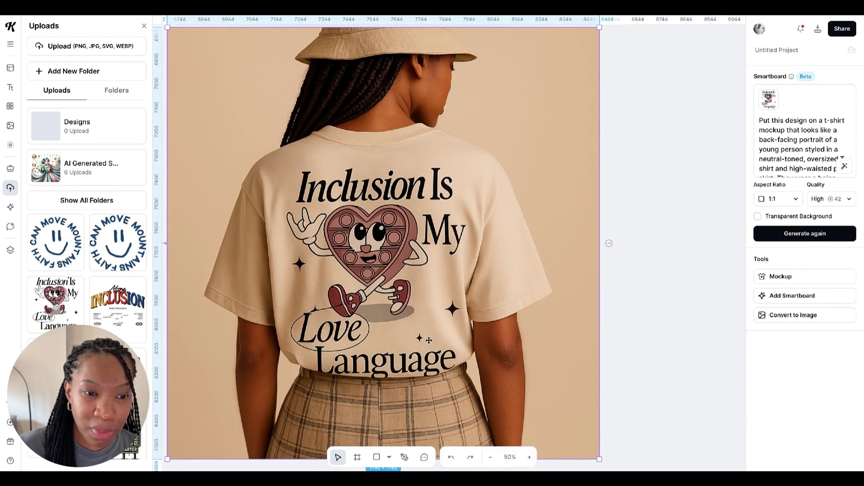
{"action": "scroll", "coordinate": [428, 341], "scroll_direction": "down", "scroll_amount": 1}
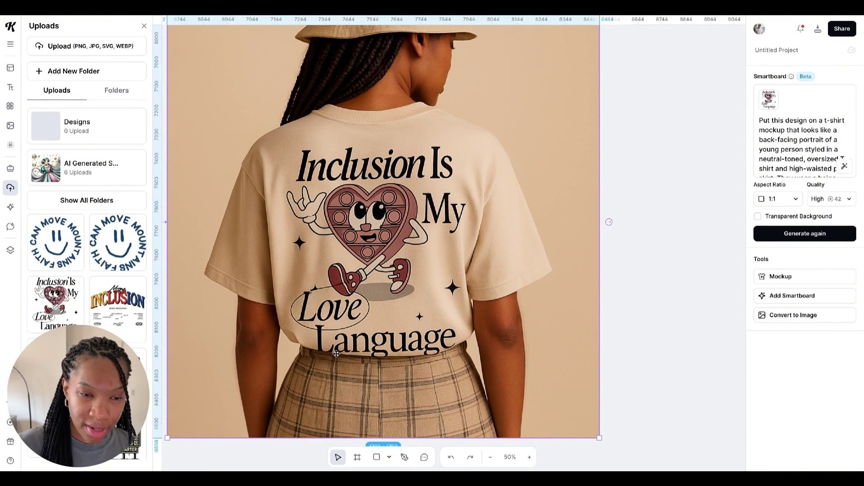
{"action": "left_click", "coordinate": [651, 314]}
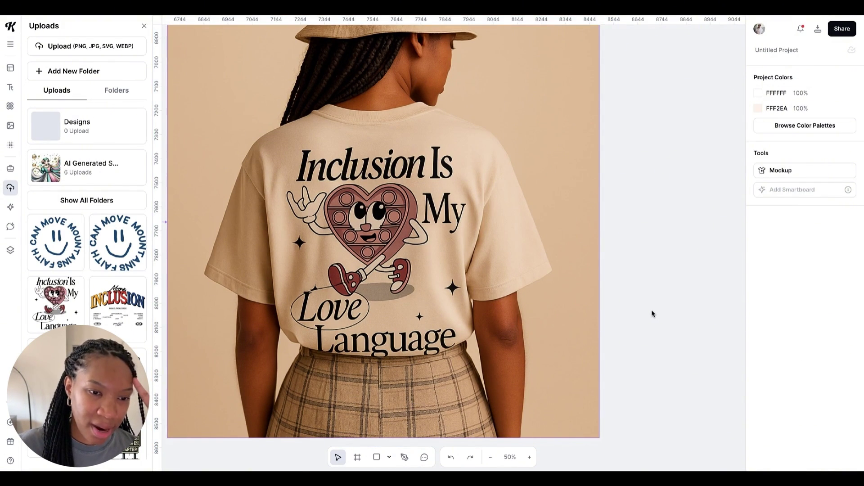
Add another Smartboard from Artboard 8 at the column's end and generate a mockup of a figure seated on a wooden stool.
{"action": "scroll", "coordinate": [623, 323], "scroll_direction": "down", "scroll_amount": 5}
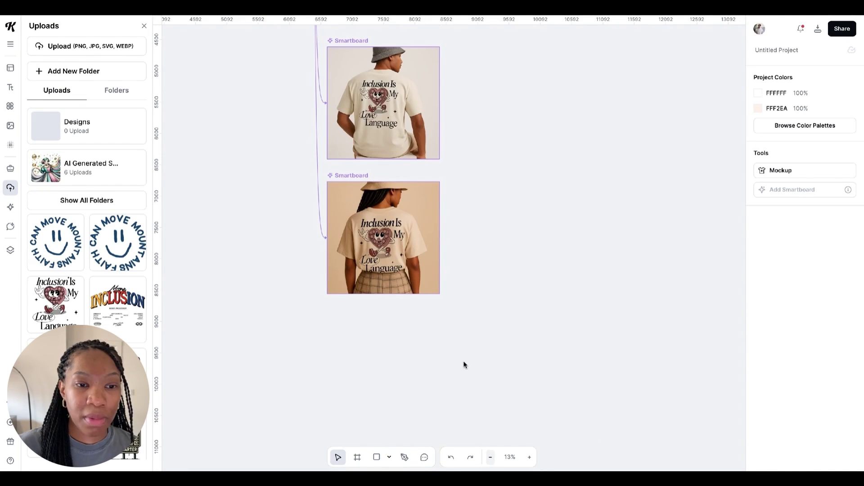
{"action": "scroll", "coordinate": [466, 253], "scroll_direction": "up", "scroll_amount": 1}
{"action": "scroll", "coordinate": [466, 253], "scroll_direction": "up", "scroll_amount": 7}
{"action": "scroll", "coordinate": [419, 252], "scroll_direction": "up", "scroll_amount": 2}
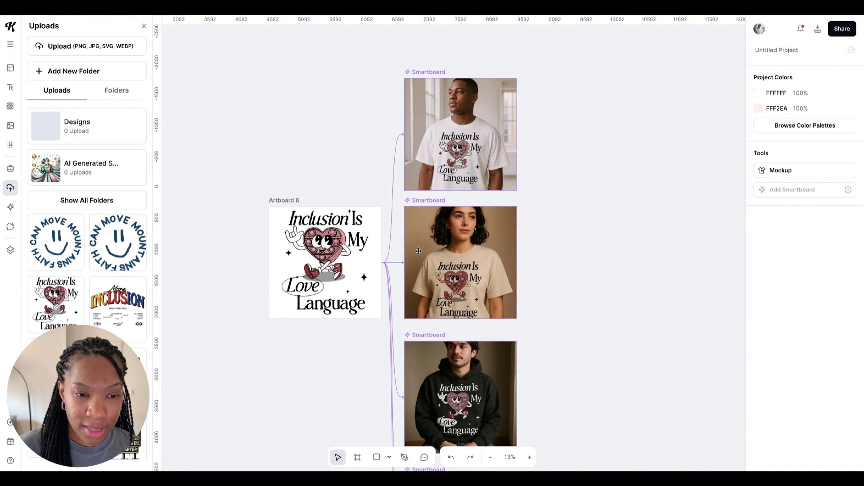
{"action": "left_click", "coordinate": [361, 260]}
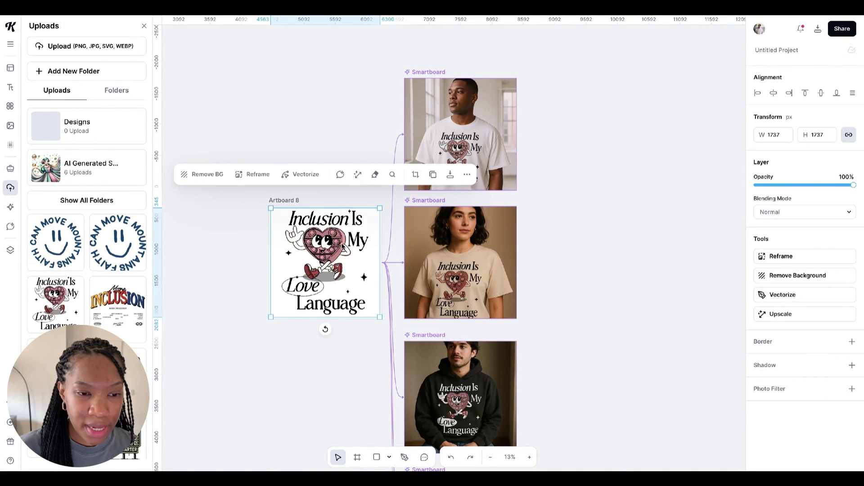
{"action": "left_click", "coordinate": [290, 200]}
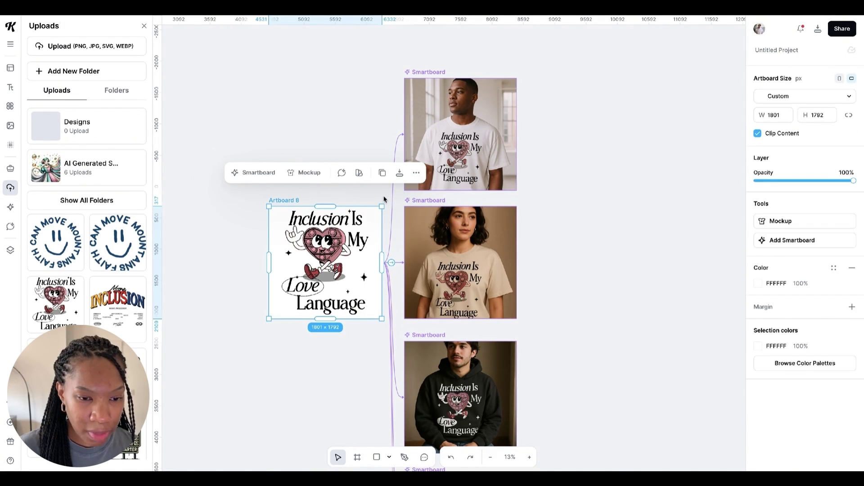
{"action": "left_click", "coordinate": [391, 262]}
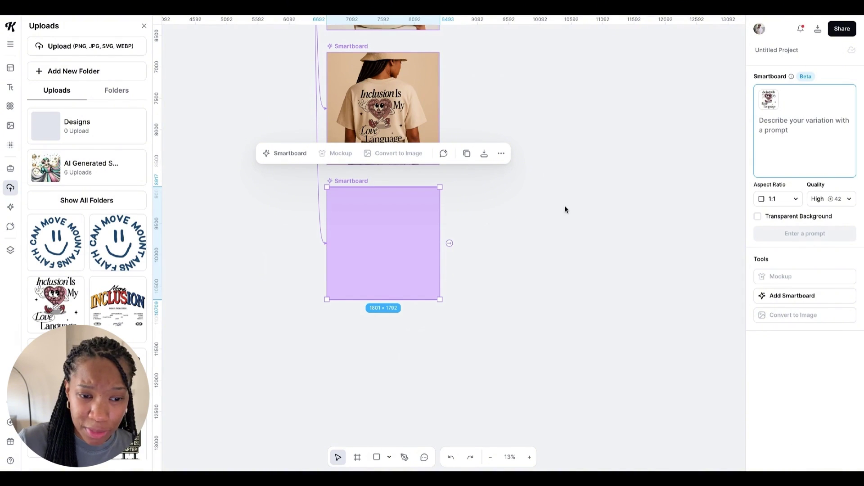
{"action": "left_click", "coordinate": [531, 458]}
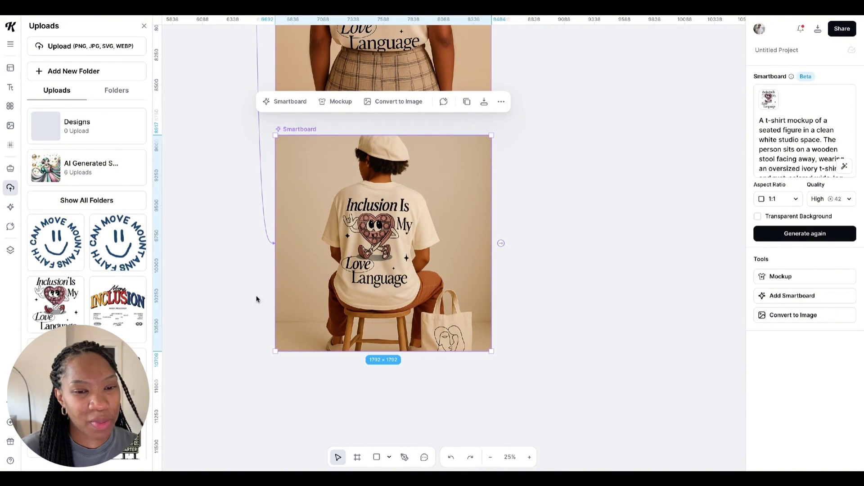
Draw a blank artboard of about 1372 × 1396 px beside the wooden-stool mockup and open the AI image generator.
{"action": "left_click", "coordinate": [587, 273]}
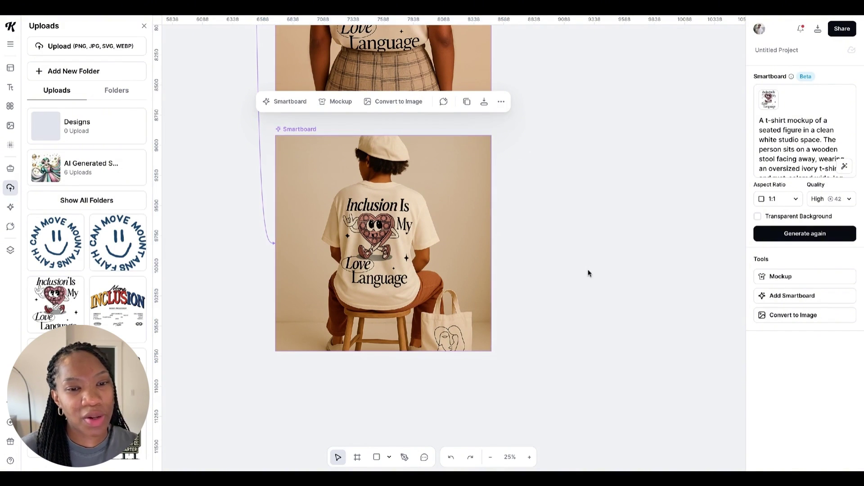
{"action": "left_click", "coordinate": [357, 457]}
{"action": "left_click_drag", "start_coordinate": [553, 69], "coordinate": [719, 236]}
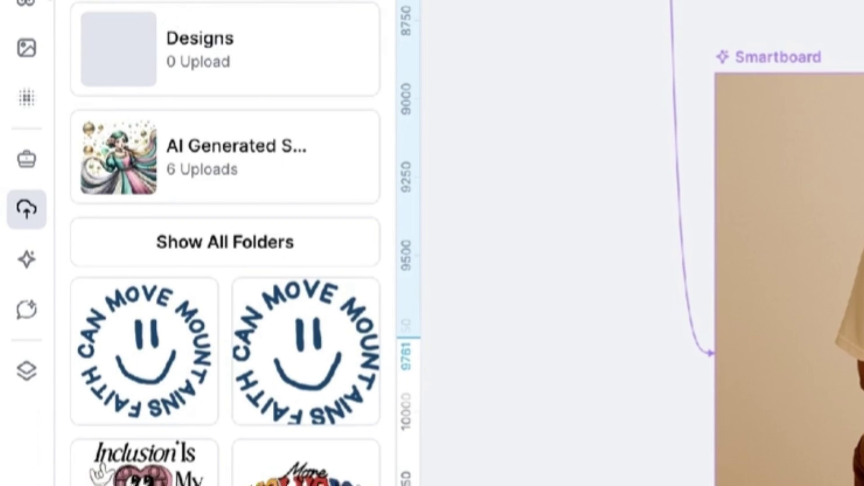
{"action": "left_click", "coordinate": [28, 262]}
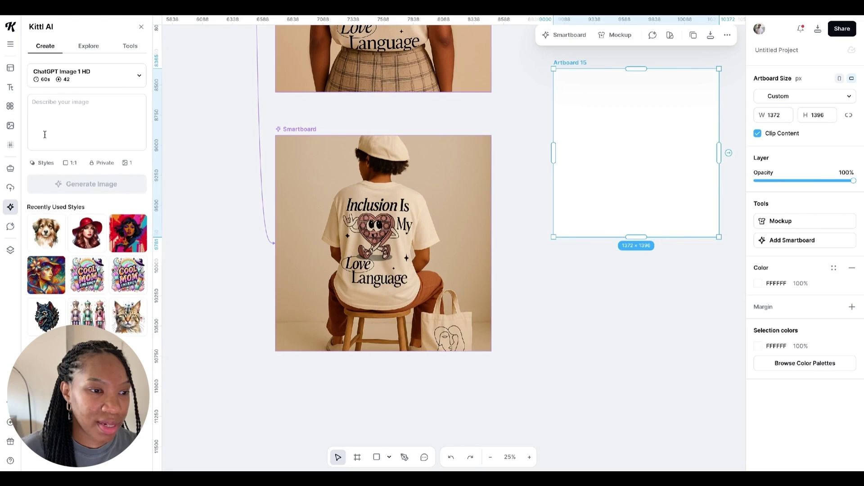
Move the blank artboard up so it clears the space beside the wooden-stool mockup.
{"action": "left_click", "coordinate": [383, 189]}
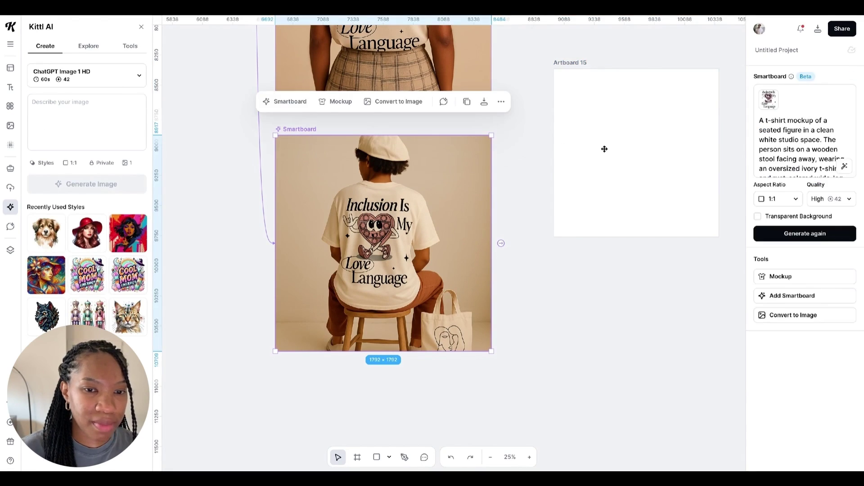
{"action": "left_click_drag", "start_coordinate": [603, 148], "coordinate": [592, 33]}
{"action": "scroll", "coordinate": [608, 73], "scroll_direction": "up", "scroll_amount": 2}
Add a Smartboard branching from the wooden-stool mockup.
{"action": "left_click", "coordinate": [450, 350]}
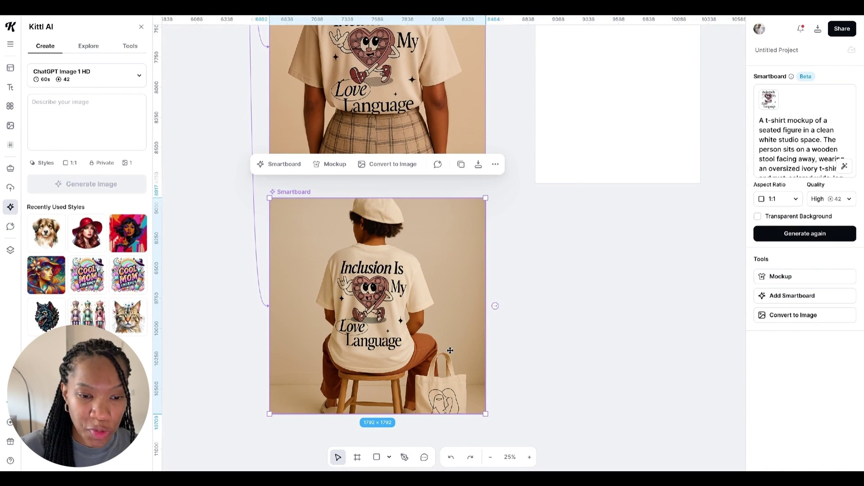
{"action": "mouse_move", "coordinate": [495, 307]}
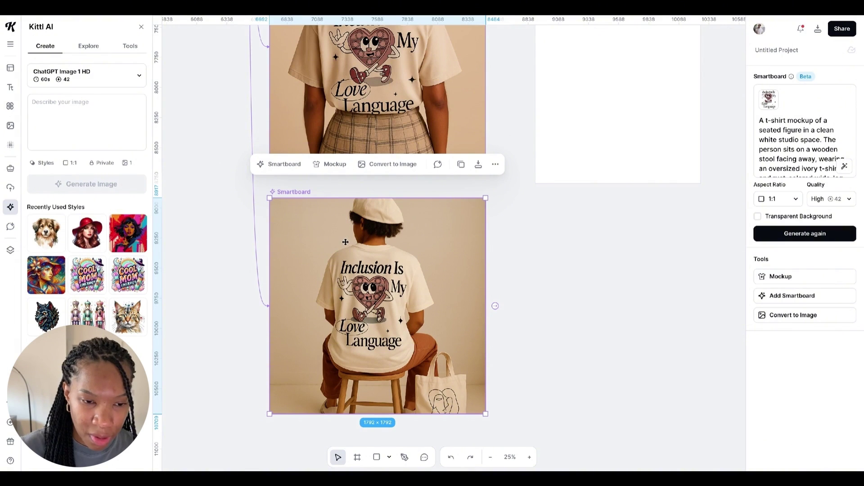
{"action": "key", "text": "shift+2"}
{"action": "left_click", "coordinate": [609, 245]}
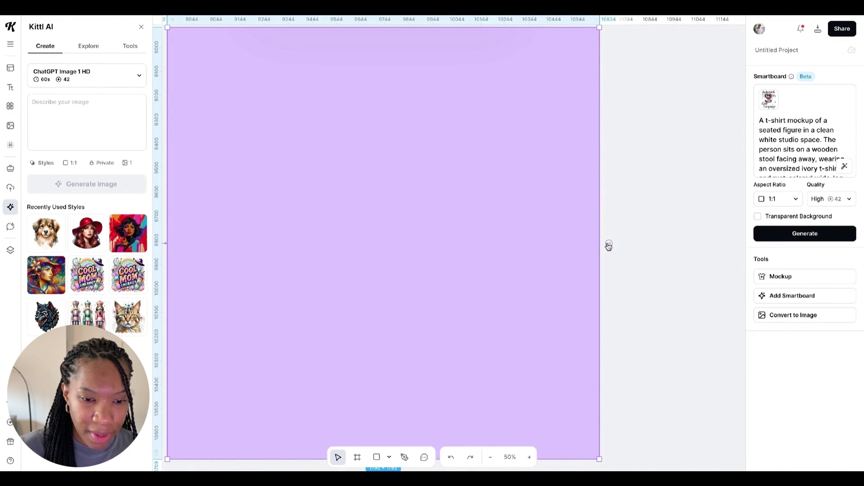
{"action": "left_click", "coordinate": [490, 457]}
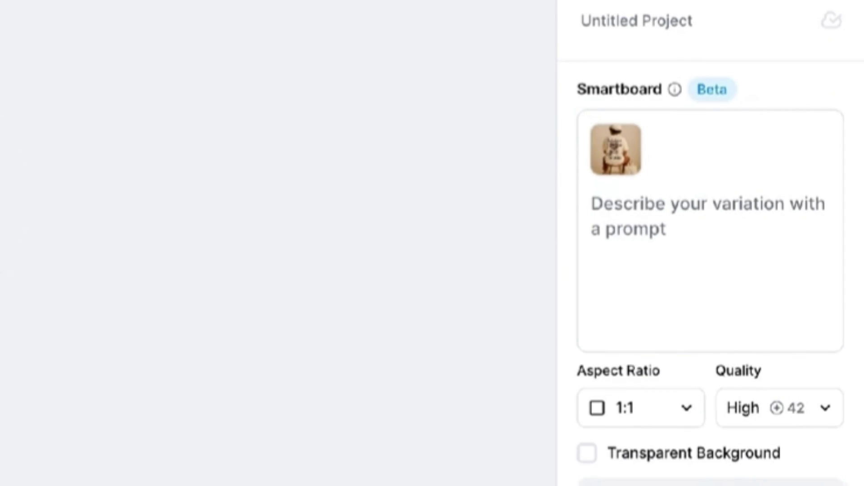
Prompt the new Smartboard to remove the design from the t-shirt and generate it.
{"action": "left_click", "coordinate": [677, 243]}
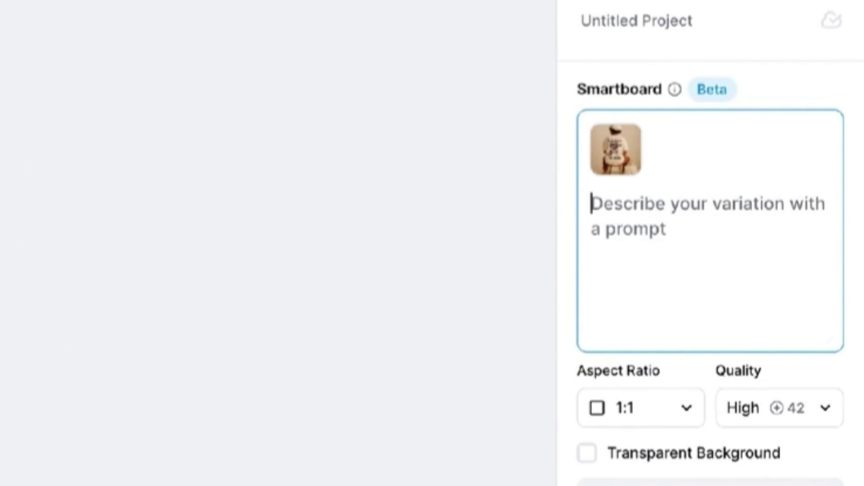
{"action": "type", "text": "remove desi"}
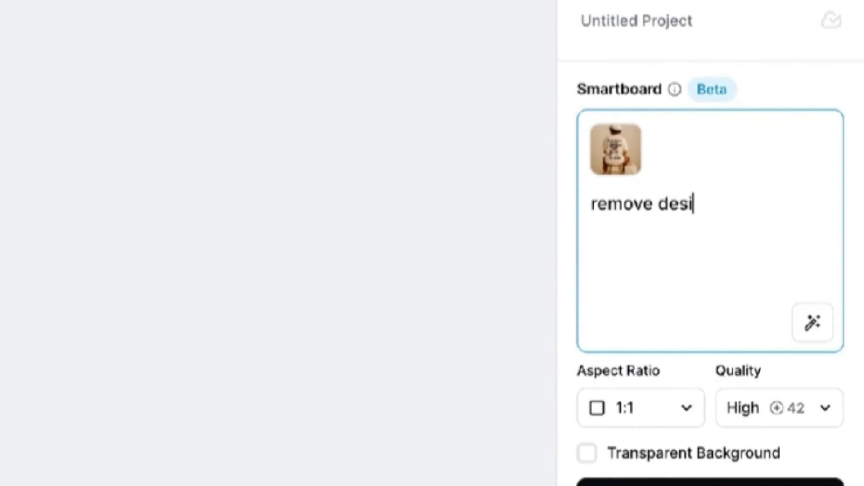
{"action": "type", "text": "gn from the tsh"}
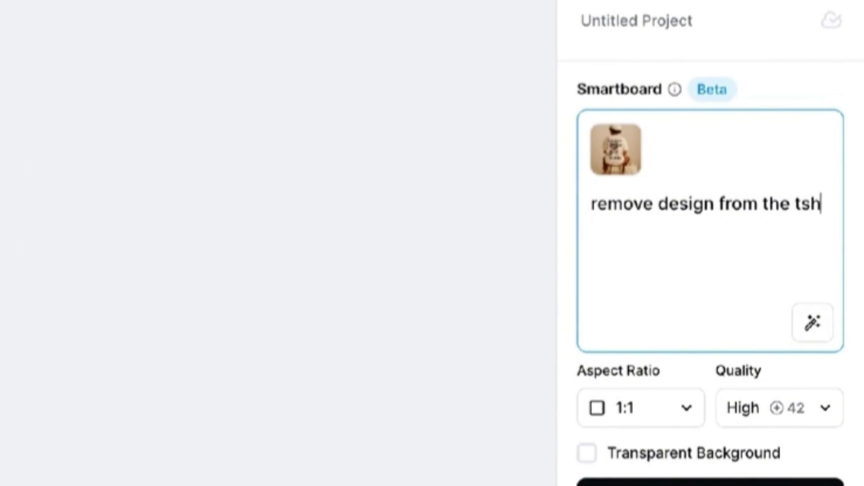
{"action": "key", "text": "Return"}
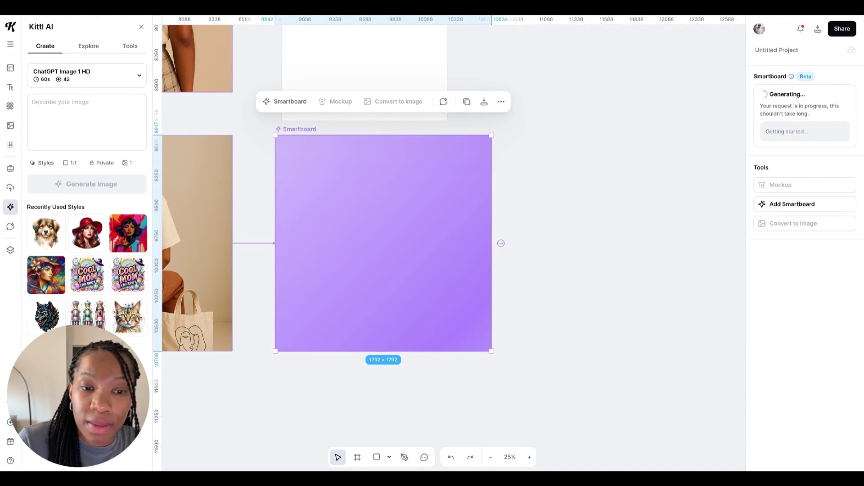
Enlarge the blank artboard above the generating Smartboard to about 1690 × 1719 px.
{"action": "scroll", "coordinate": [656, 231], "scroll_direction": "up", "scroll_amount": 5}
{"action": "scroll", "coordinate": [656, 231], "scroll_direction": "left", "scroll_amount": 2}
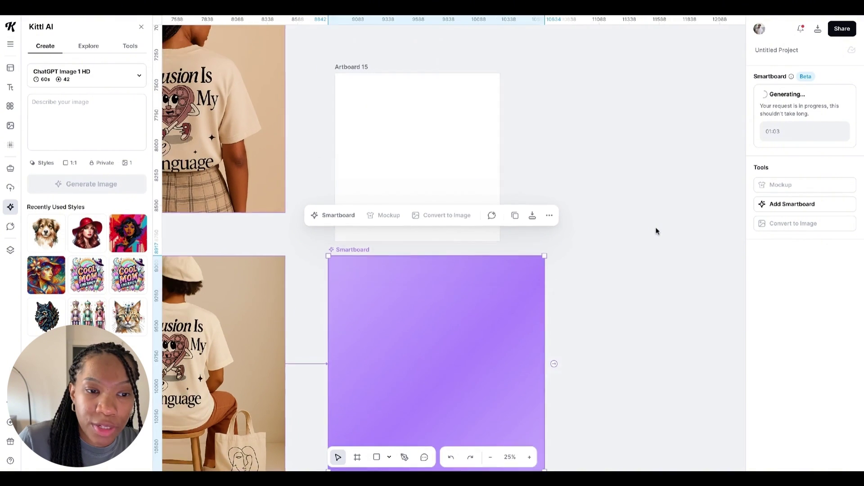
{"action": "left_click", "coordinate": [479, 134]}
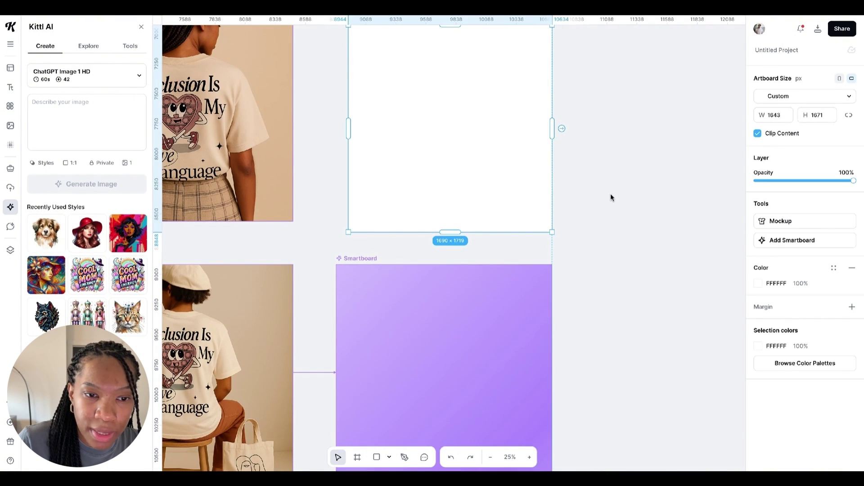
{"action": "scroll", "coordinate": [497, 174], "scroll_direction": "up", "scroll_amount": 2}
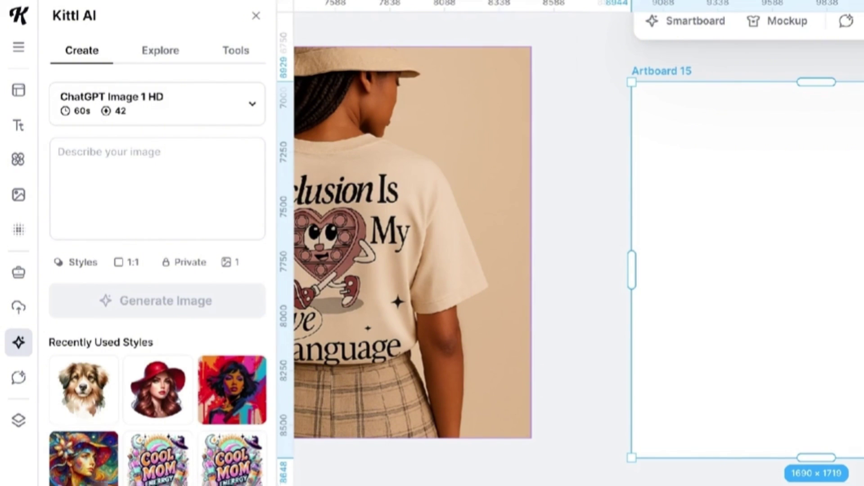
Generate a ChatGPT Image 1 HD image from a prompt for a t-shirt mockup of a figure seated on a wooden stool, facing away, in a white studio.
{"action": "left_click", "coordinate": [252, 104]}
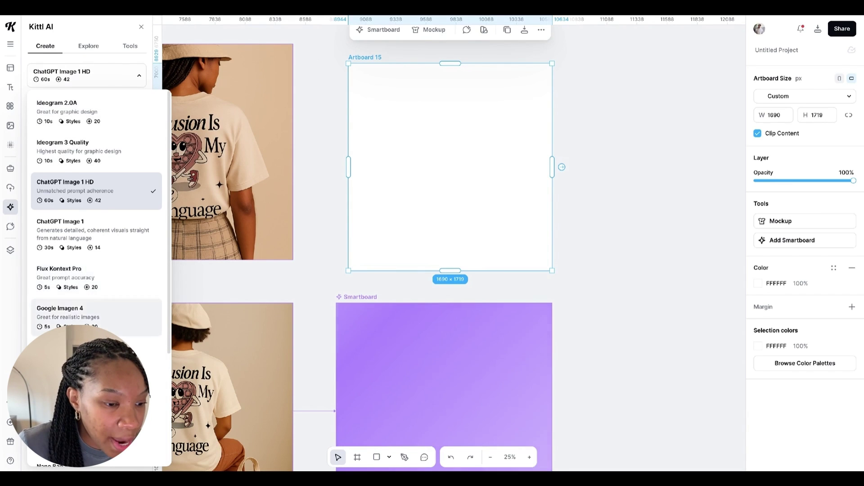
{"action": "scroll", "coordinate": [97, 315], "scroll_direction": "down", "scroll_amount": 1}
{"action": "scroll", "coordinate": [97, 207], "scroll_direction": "down", "scroll_amount": 2}
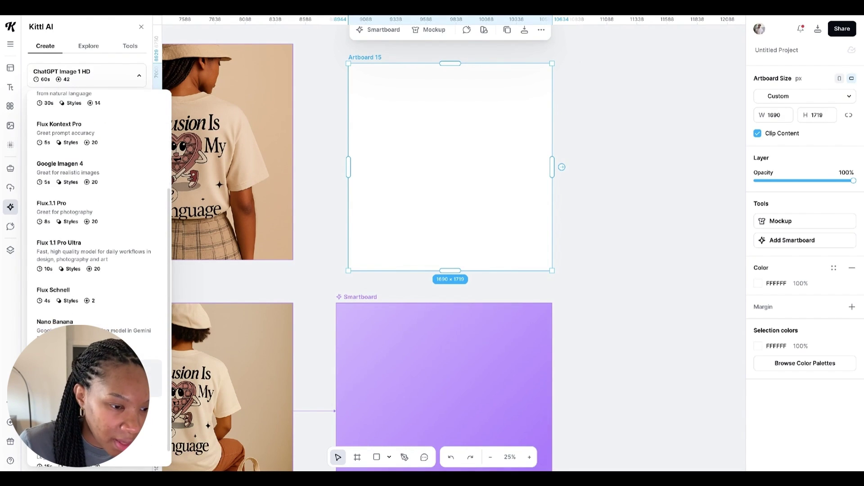
{"action": "scroll", "coordinate": [90, 180], "scroll_direction": "up", "scroll_amount": 3}
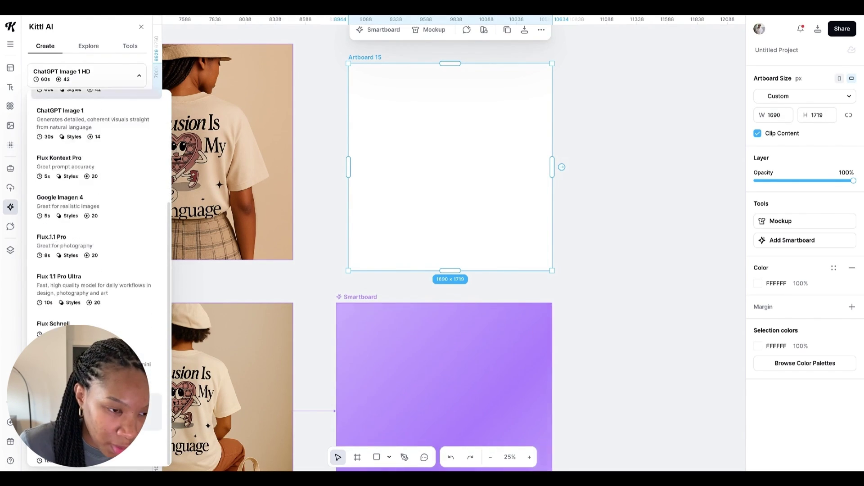
{"action": "left_click", "coordinate": [78, 97]}
{"action": "left_click", "coordinate": [79, 103]}
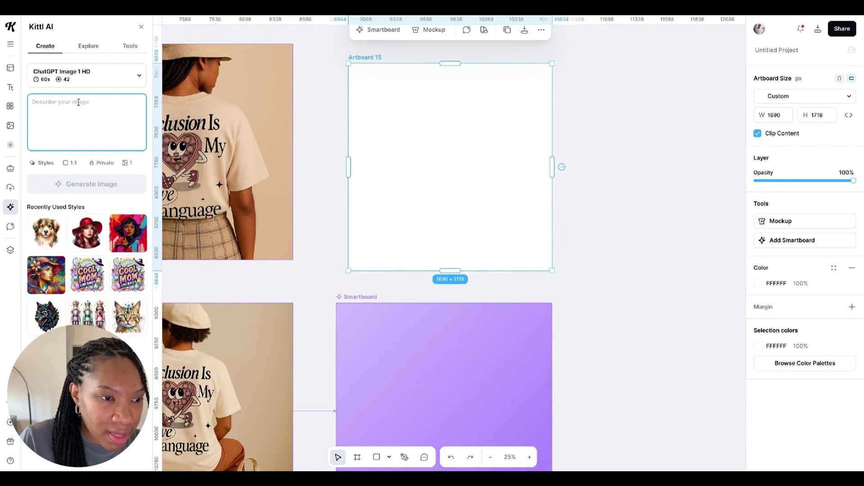
{"action": "type", "text": "A t-shirt mockup of a seated figure in a clean white studio space. The person sits on a wooden stool facing away, wearing an oversized ivory t-shirt and rust-colored wide-leg trousers. Their natural curls are tucked under a cream-colored painter's cap. A canvas tote with minimalist line art rests at their feet. The backdrop is softly lit and neutral, enhancing the minimalist and artsy vibe with warm, editorial lighting."}
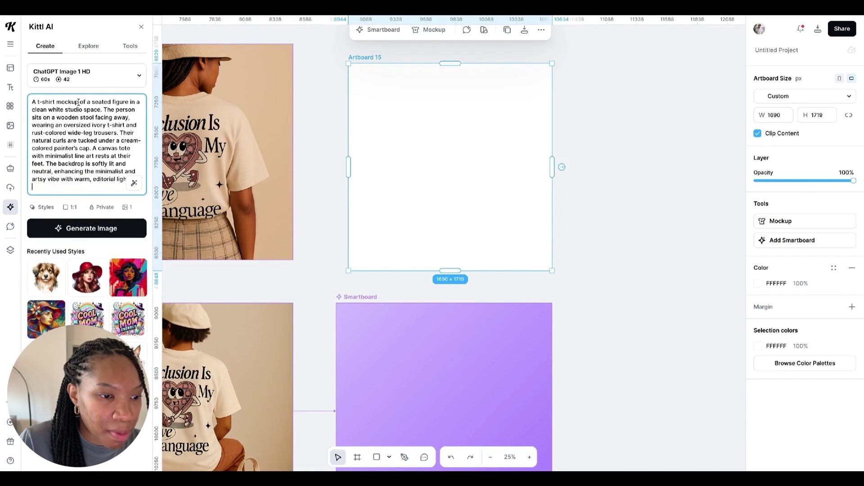
{"action": "left_click", "coordinate": [106, 229]}
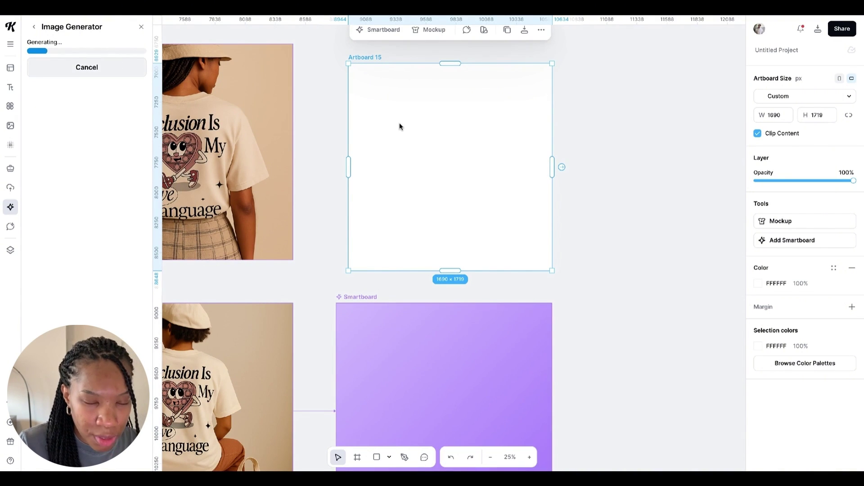
Place the uploaded "More Inclusion" design on the back of the blank t-shirt in the generated Smartboard, at about 541 × 631 px.
{"action": "scroll", "coordinate": [494, 141], "scroll_direction": "down", "scroll_amount": 5}
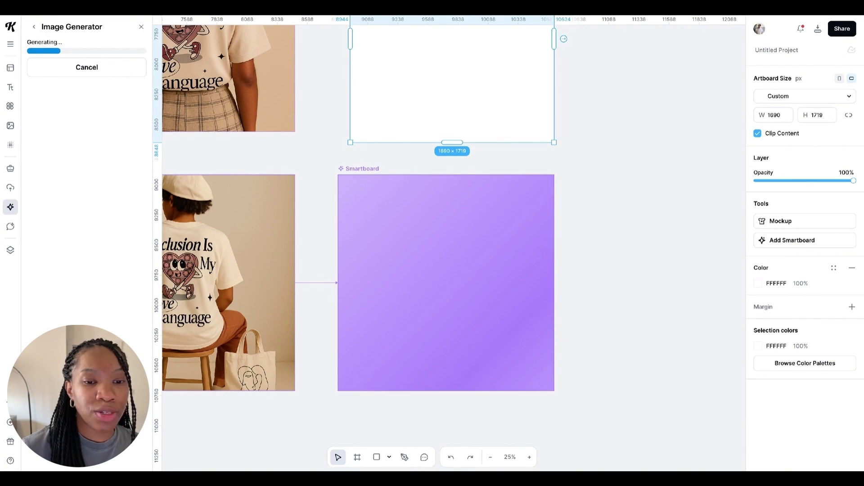
{"action": "left_click", "coordinate": [445, 283]}
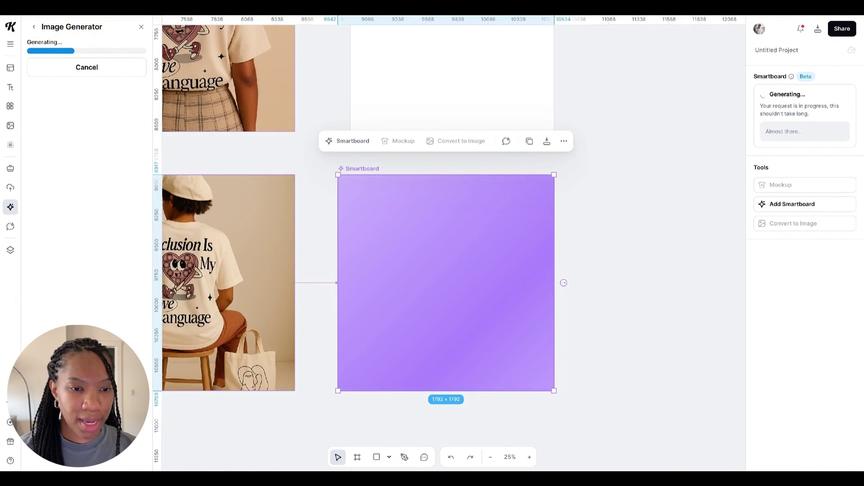
{"action": "scroll", "coordinate": [535, 364], "scroll_direction": "down", "scroll_amount": 3}
{"action": "scroll", "coordinate": [535, 364], "scroll_direction": "up", "scroll_amount": 2}
{"action": "scroll", "coordinate": [534, 364], "scroll_direction": "right", "scroll_amount": 3}
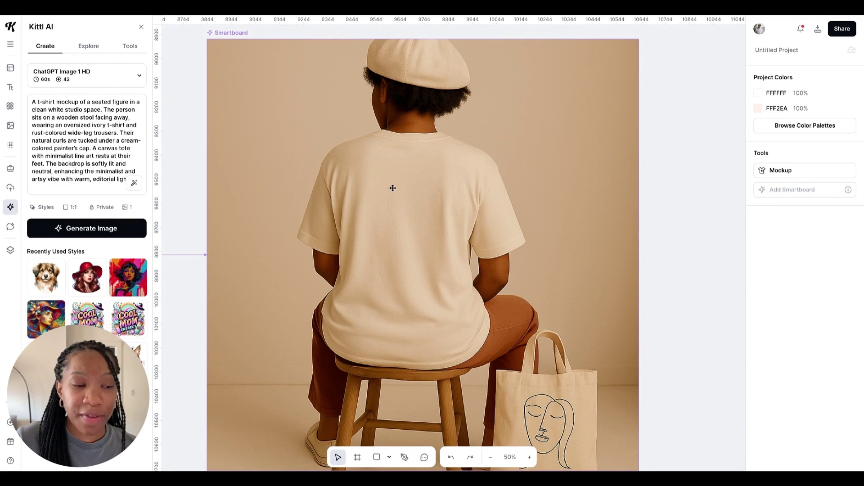
{"action": "left_click", "coordinate": [12, 186]}
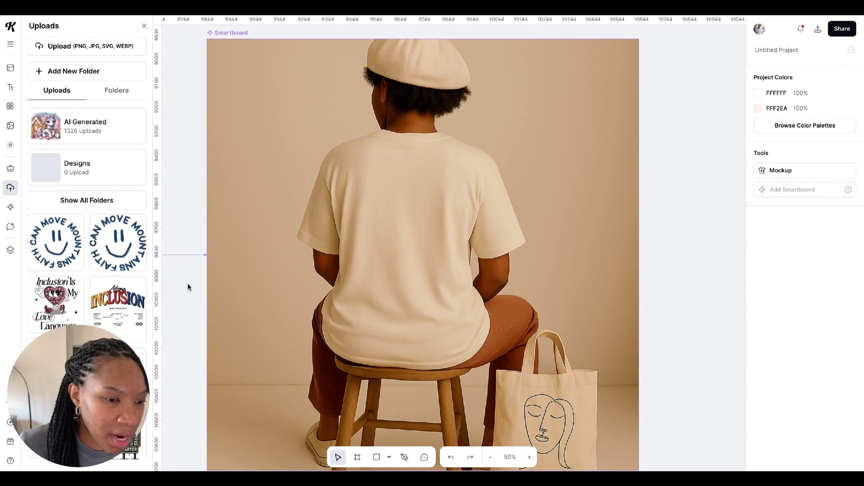
{"action": "left_click_drag", "start_coordinate": [118, 300], "coordinate": [414, 211]}
{"action": "key", "text": "Delete"}
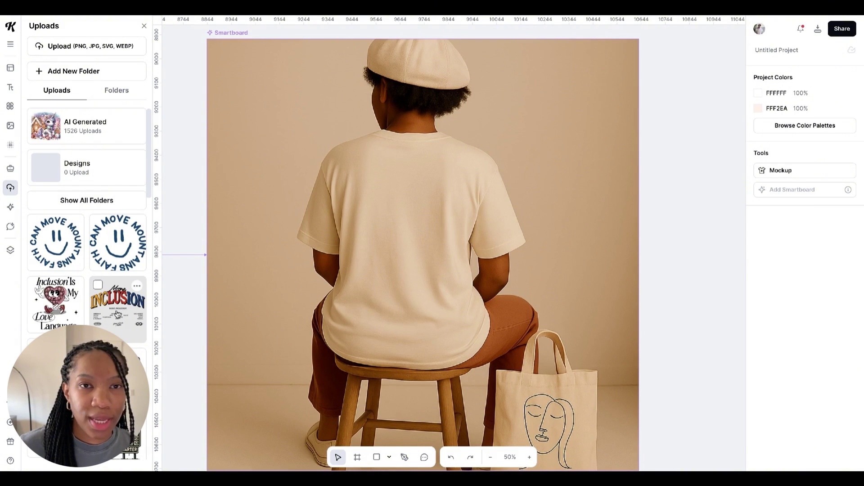
{"action": "key", "text": "ctrl+z"}
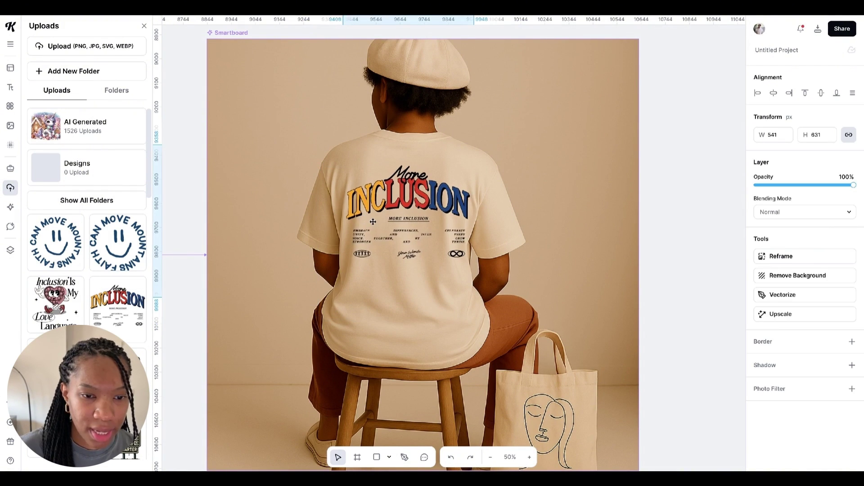
{"action": "left_click", "coordinate": [649, 242]}
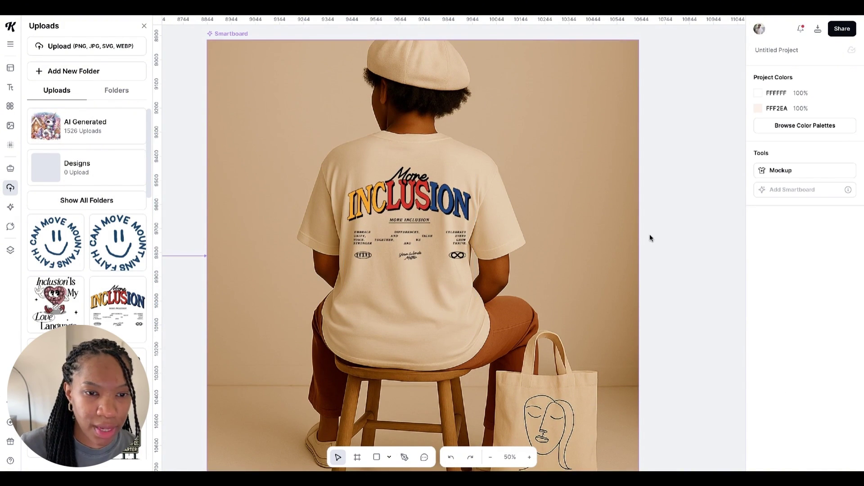
Align the generated seated-figure image with the artboard's upper-left corner and scale it to about 1690 × 1690 px.
{"action": "scroll", "coordinate": [649, 234], "scroll_direction": "up", "scroll_amount": 5}
{"action": "scroll", "coordinate": [649, 238], "scroll_direction": "right", "scroll_amount": 1}
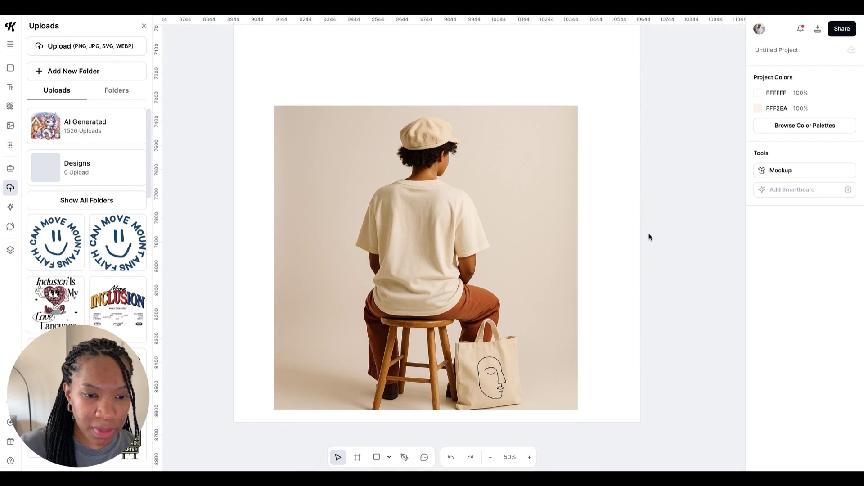
{"action": "left_click_drag", "start_coordinate": [460, 296], "coordinate": [420, 271]}
{"action": "left_click_drag", "start_coordinate": [537, 386], "coordinate": [640, 472]}
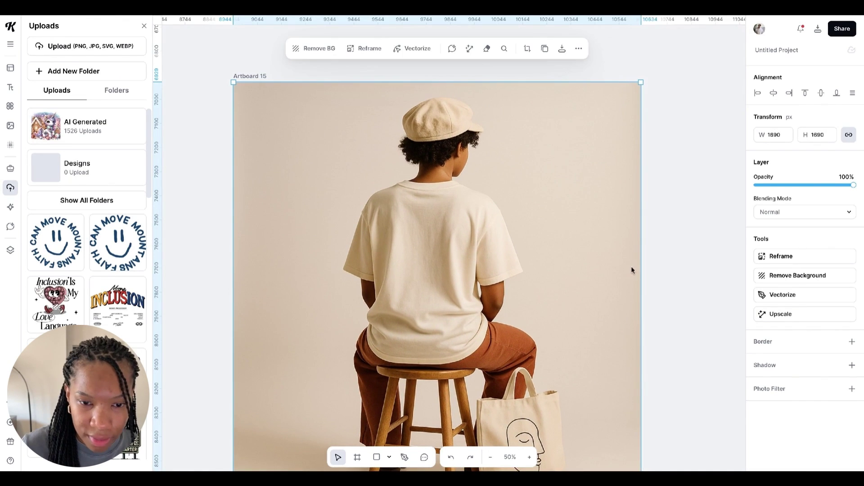
Enlarge the seated-figure image to about 1719 × 1719 px so it covers the artboard's full height.
{"action": "left_click", "coordinate": [670, 194]}
{"action": "scroll", "coordinate": [670, 193], "scroll_direction": "down", "scroll_amount": 1}
{"action": "scroll", "coordinate": [669, 197], "scroll_direction": "down", "scroll_amount": 2}
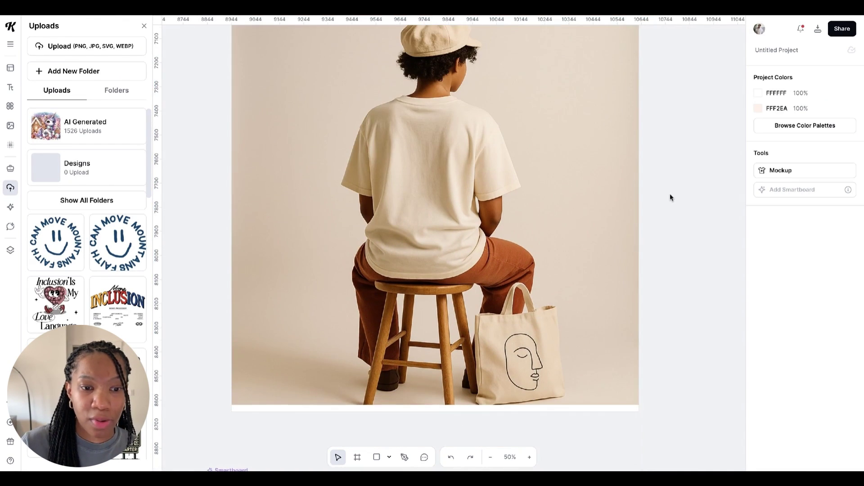
{"action": "left_click", "coordinate": [609, 360]}
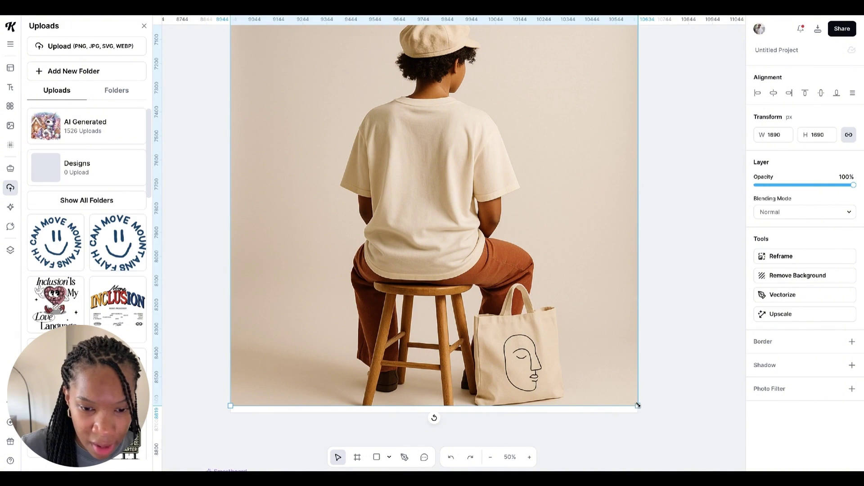
{"action": "left_click_drag", "start_coordinate": [638, 407], "coordinate": [644, 412]}
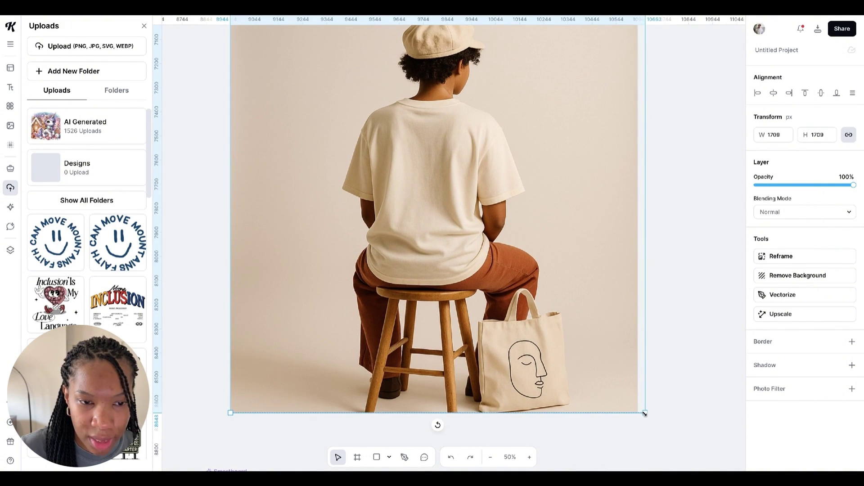
{"action": "left_click", "coordinate": [675, 309]}
{"action": "scroll", "coordinate": [576, 265], "scroll_direction": "up", "scroll_amount": 2}
{"action": "left_click", "coordinate": [574, 265]}
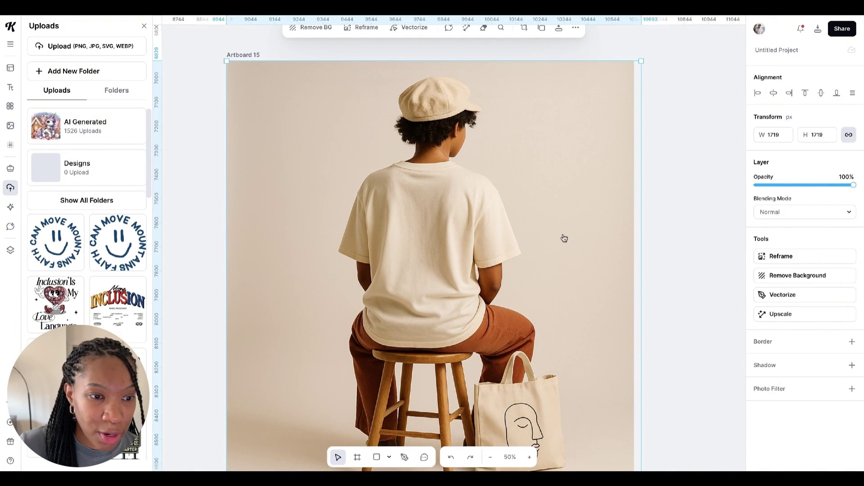
Add a Smartboard branching from the seated-figure artboard and generate it with the prompt "change to a female".
{"action": "left_click", "coordinate": [247, 54]}
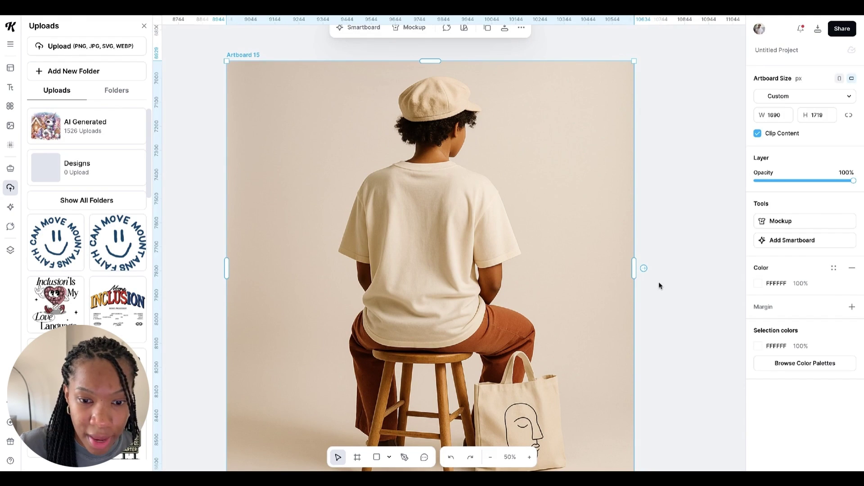
{"action": "left_click", "coordinate": [645, 269]}
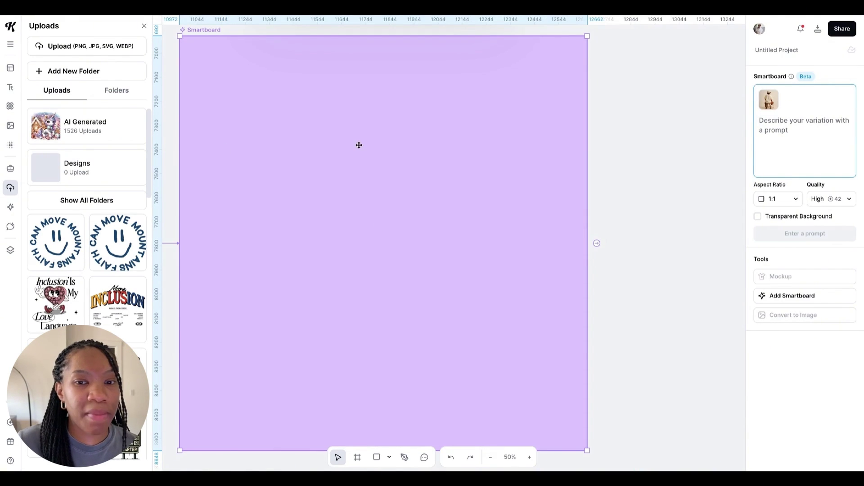
{"action": "left_click", "coordinate": [787, 125]}
{"action": "type", "text": "change to a fem"}
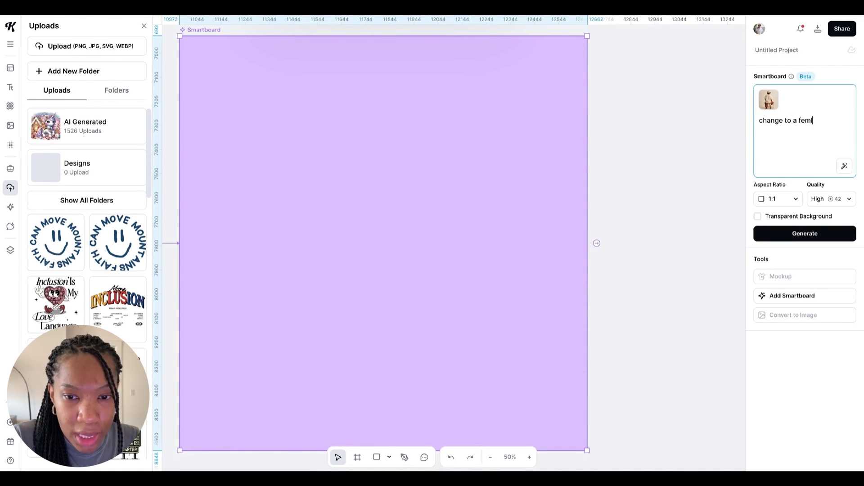
{"action": "key", "text": "Return"}
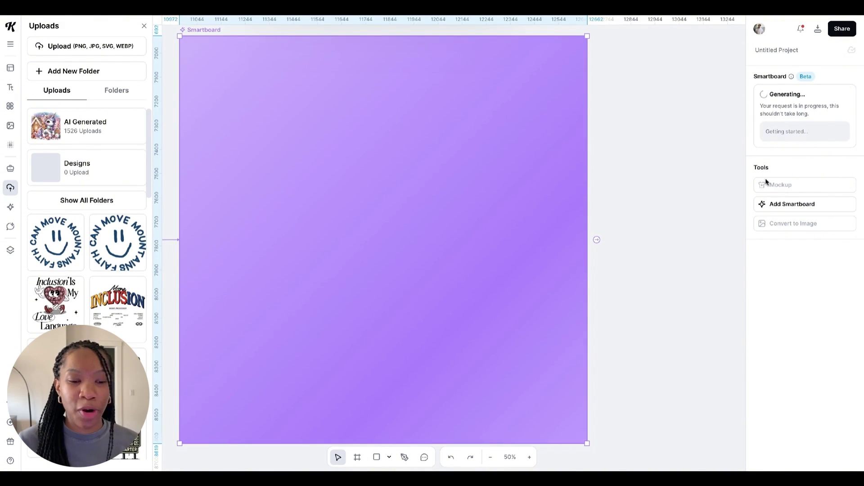
Compare the original seated-figure image with its female and box-braids Smartboard variations.
{"action": "left_click", "coordinate": [490, 457]}
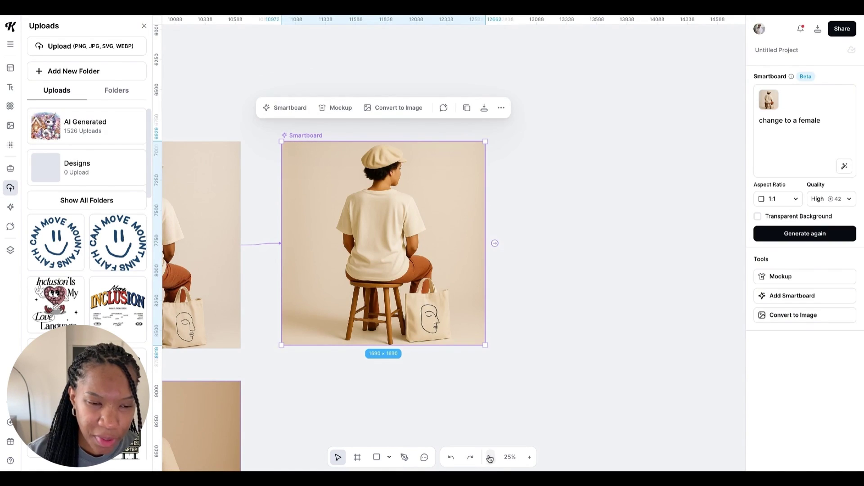
{"action": "left_click", "coordinate": [529, 457]}
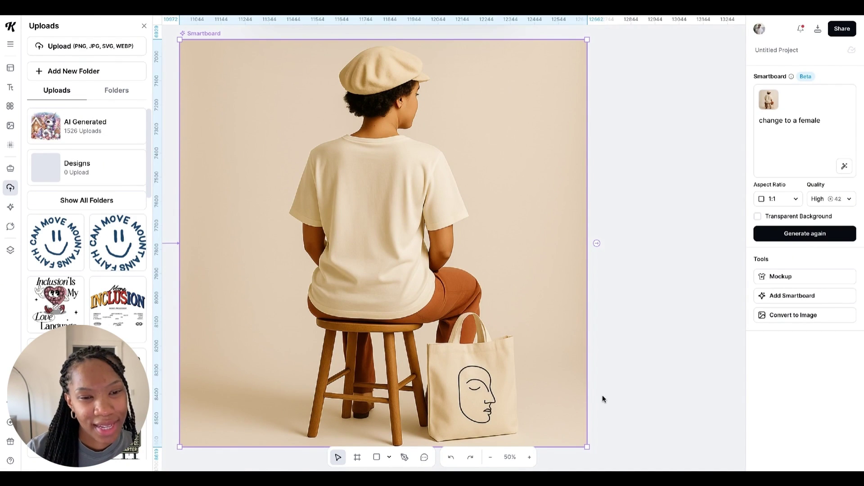
{"action": "scroll", "coordinate": [603, 396], "scroll_direction": "left", "scroll_amount": 10}
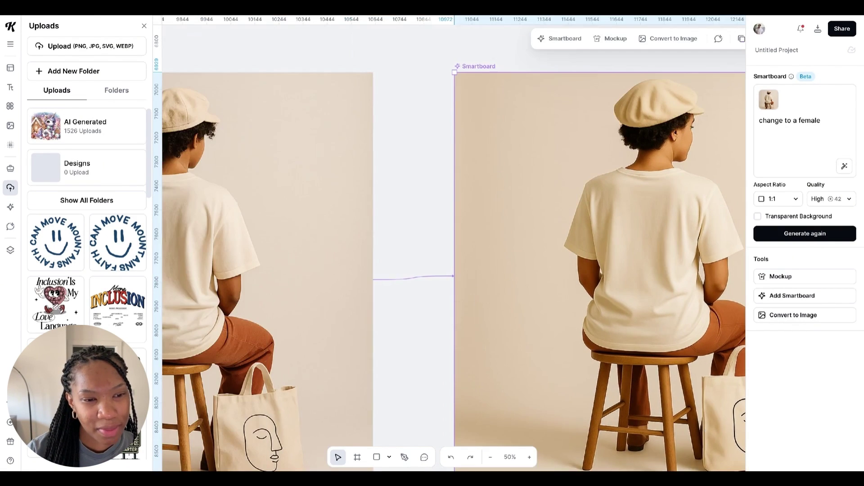
{"action": "scroll", "coordinate": [603, 395], "scroll_direction": "right", "scroll_amount": 5}
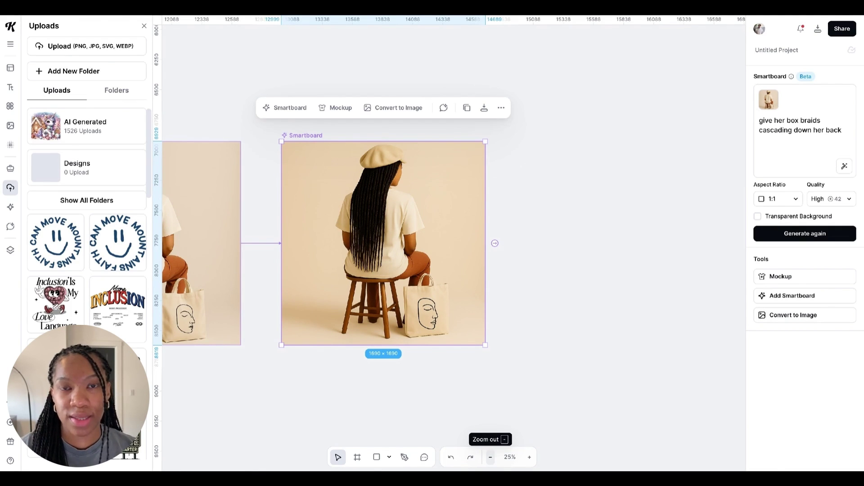
{"action": "scroll", "coordinate": [473, 315], "scroll_direction": "left", "scroll_amount": 20}
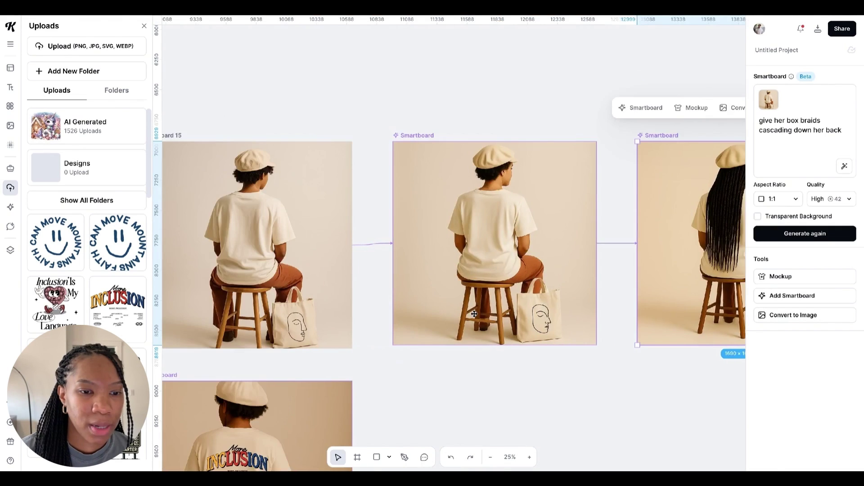
Export the grey "Faith Can Move Mountains" t-shirt Smartboard mockup as a PNG at 3x size.
{"action": "scroll", "coordinate": [472, 315], "scroll_direction": "up", "scroll_amount": 10}
{"action": "scroll", "coordinate": [474, 316], "scroll_direction": "left", "scroll_amount": 10}
{"action": "scroll", "coordinate": [474, 316], "scroll_direction": "up", "scroll_amount": 6}
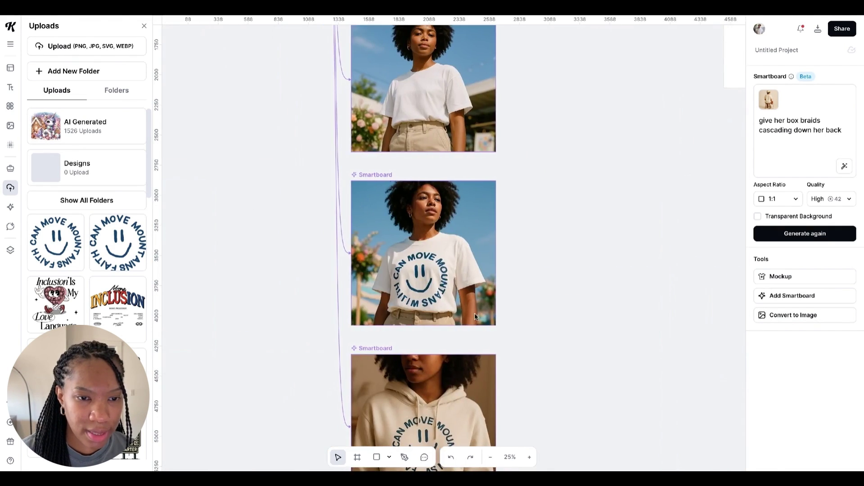
{"action": "scroll", "coordinate": [474, 316], "scroll_direction": "up", "scroll_amount": 15}
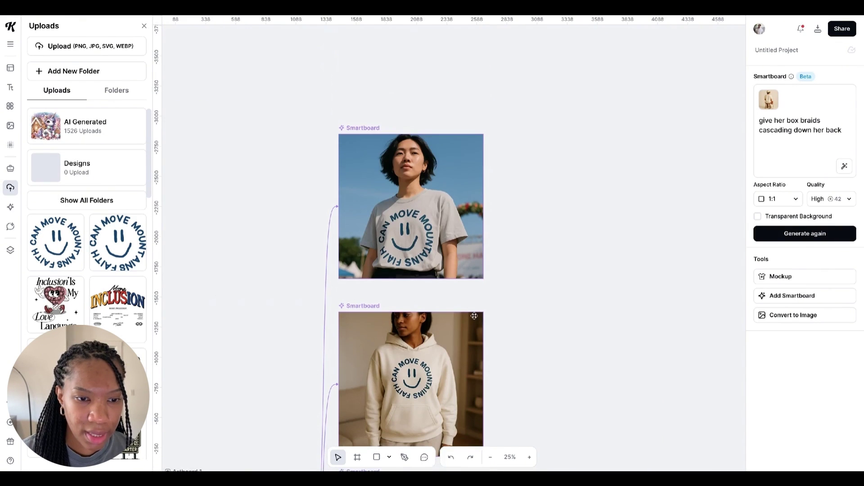
{"action": "left_click", "coordinate": [477, 295]}
{"action": "left_click", "coordinate": [530, 457]}
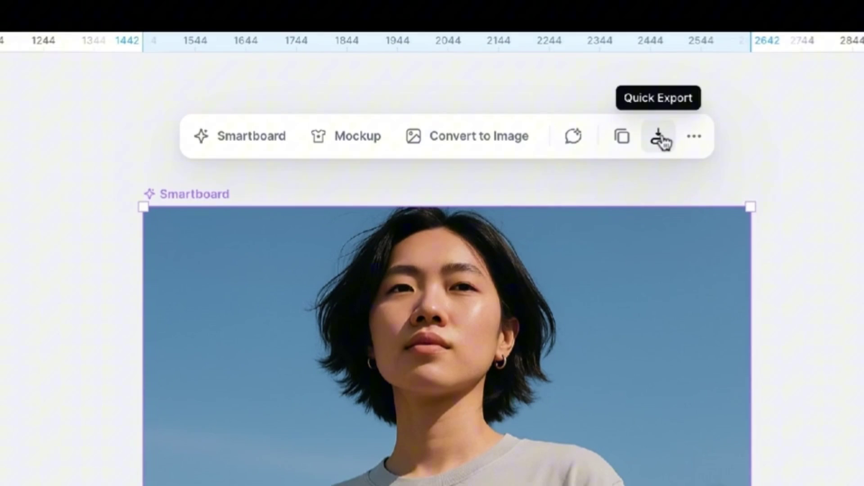
{"action": "left_click", "coordinate": [485, 66]}
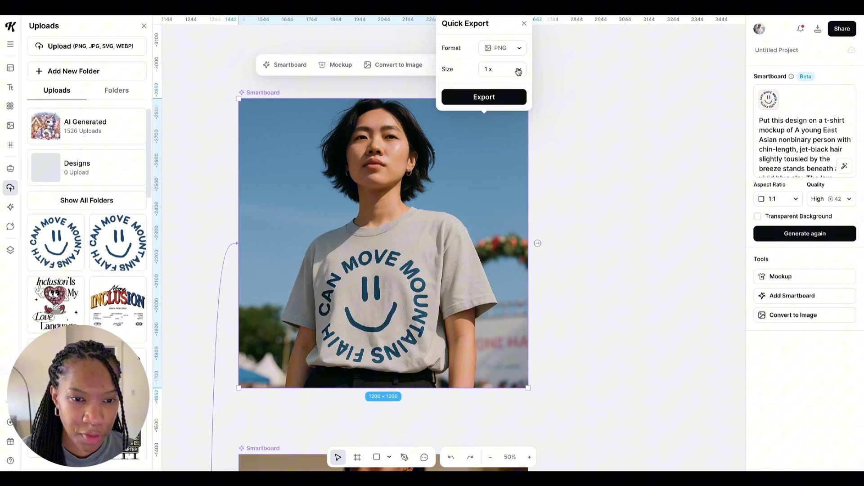
{"action": "left_click", "coordinate": [716, 147]}
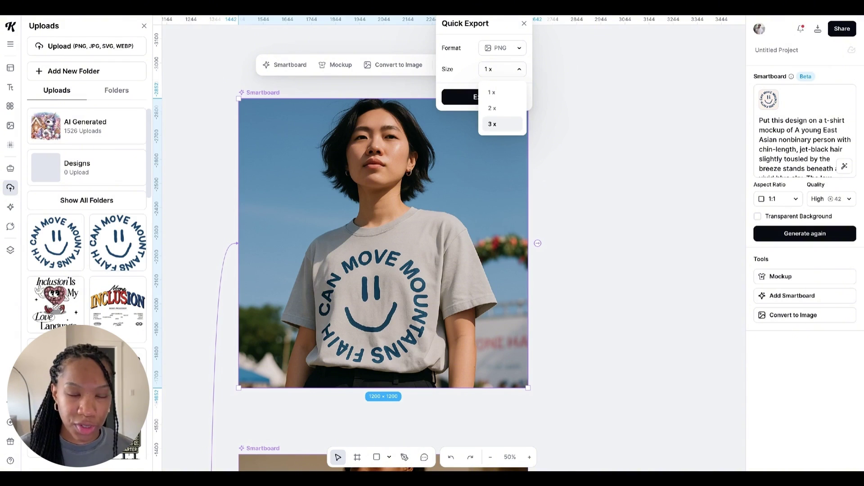
{"action": "left_click", "coordinate": [495, 124]}
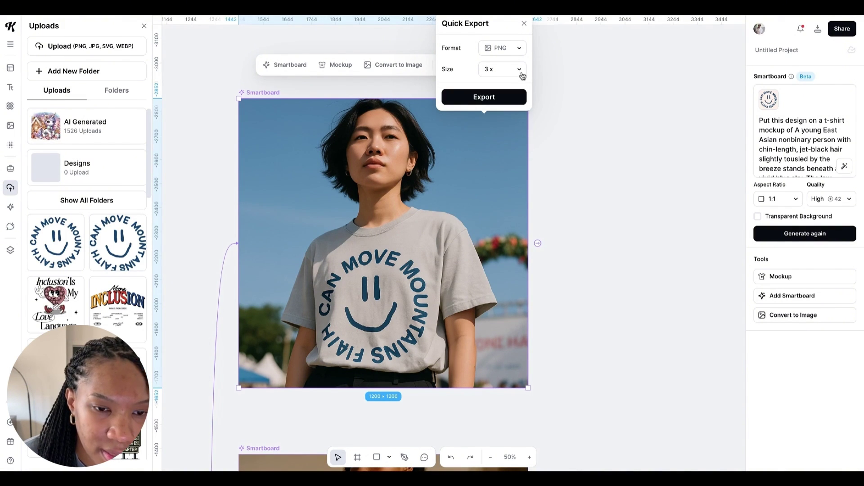
{"action": "left_click", "coordinate": [490, 96]}
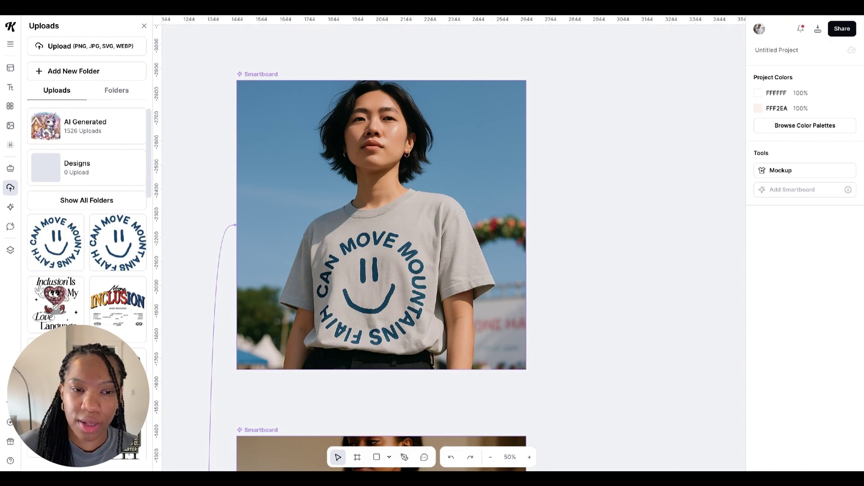
Select the cream hoodie Smartboard with the "Faith Can Move Mountains" design and open its download settings.
{"action": "scroll", "coordinate": [381, 247], "scroll_direction": "down", "scroll_amount": 3}
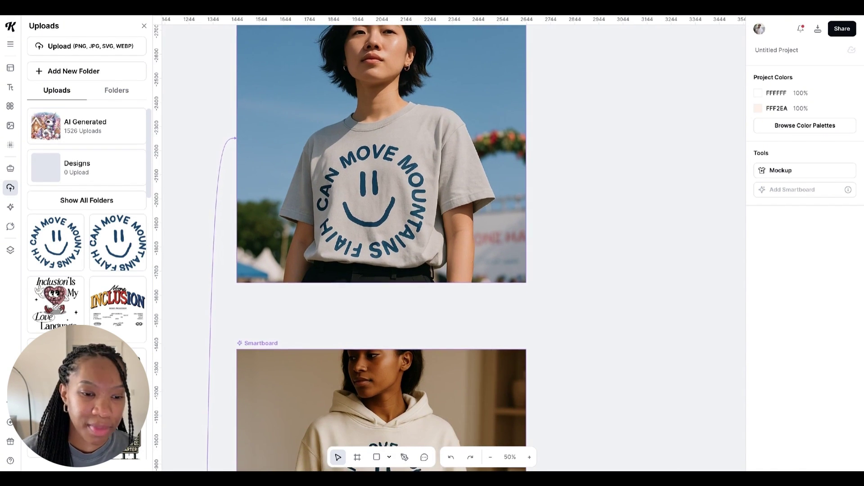
{"action": "scroll", "coordinate": [474, 195], "scroll_direction": "down", "scroll_amount": 10}
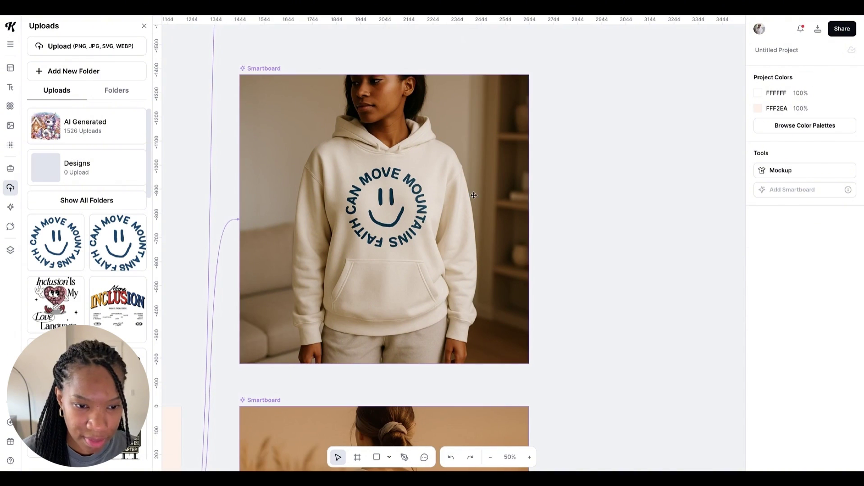
{"action": "left_click", "coordinate": [474, 195]}
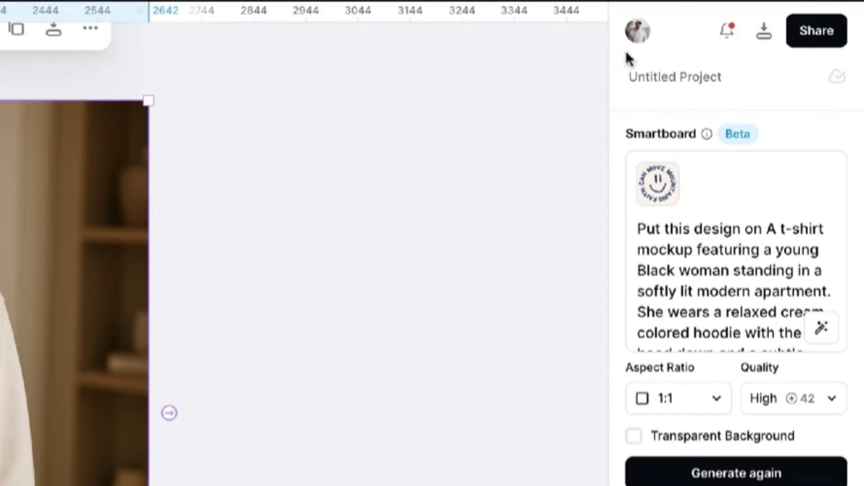
{"action": "left_click", "coordinate": [768, 36]}
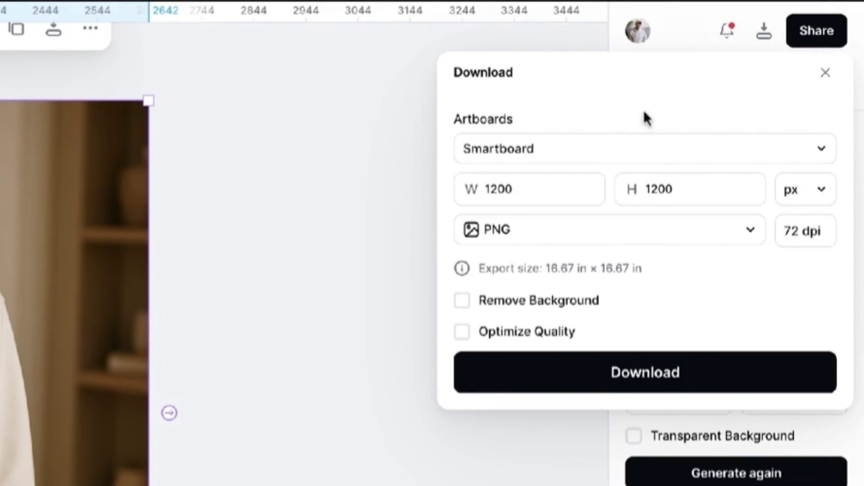
Add the blank white t-shirt Smartboard and Artboard 15 to the artboards selected for download.
{"action": "left_click", "coordinate": [615, 155]}
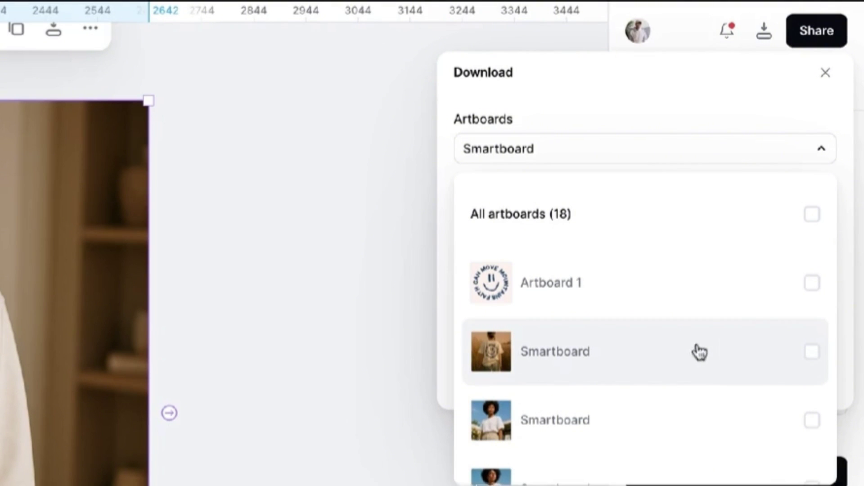
{"action": "scroll", "coordinate": [704, 377], "scroll_direction": "down", "scroll_amount": 1}
{"action": "left_click", "coordinate": [711, 349]}
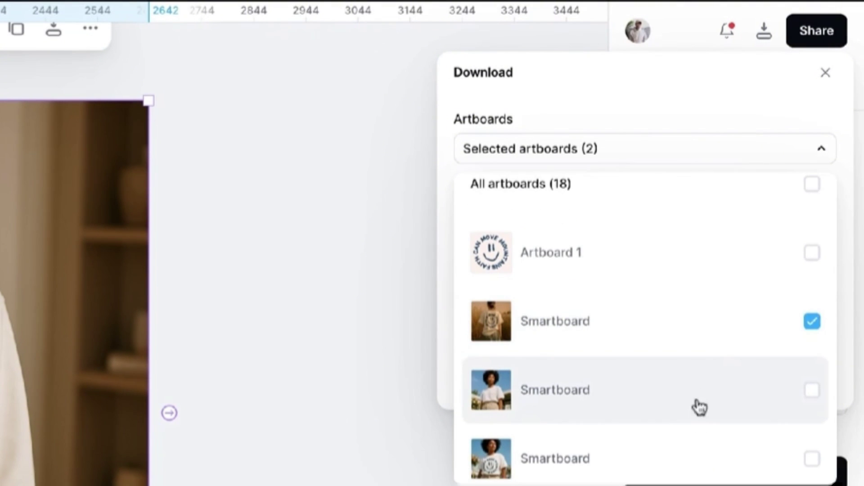
{"action": "left_click", "coordinate": [791, 323]}
{"action": "left_click", "coordinate": [717, 390]}
{"action": "scroll", "coordinate": [717, 390], "scroll_direction": "down", "scroll_amount": 5}
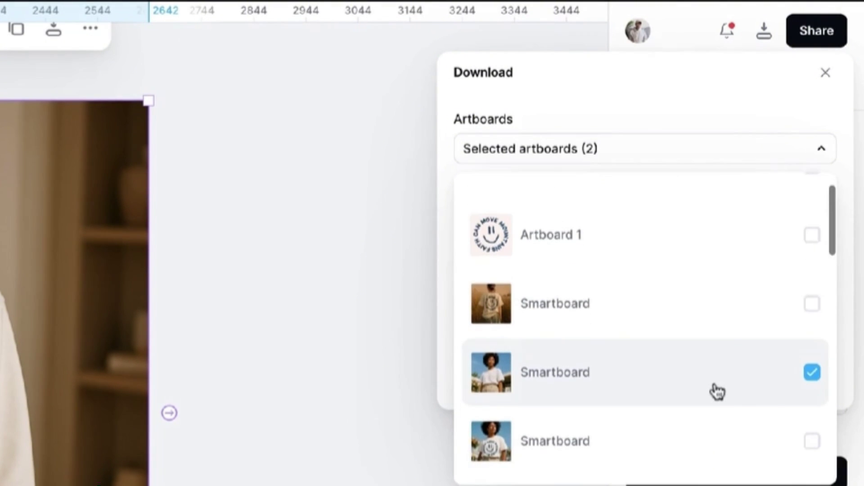
{"action": "scroll", "coordinate": [717, 391], "scroll_direction": "down", "scroll_amount": 5}
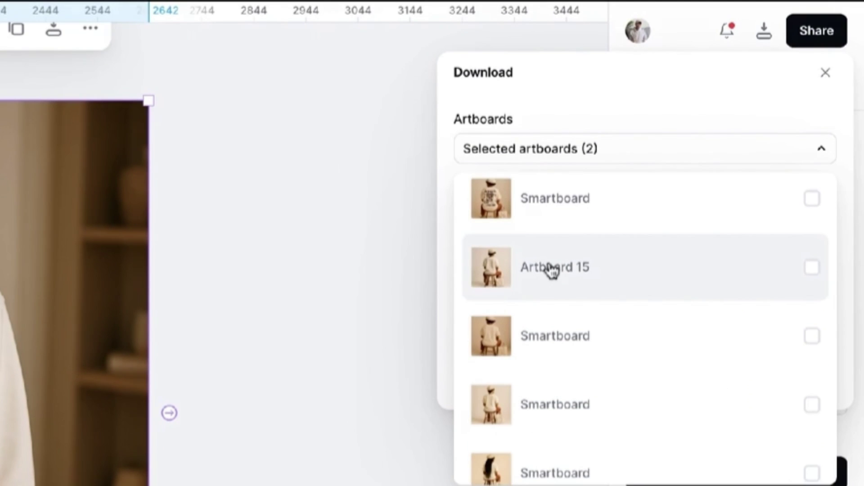
{"action": "left_click", "coordinate": [551, 270]}
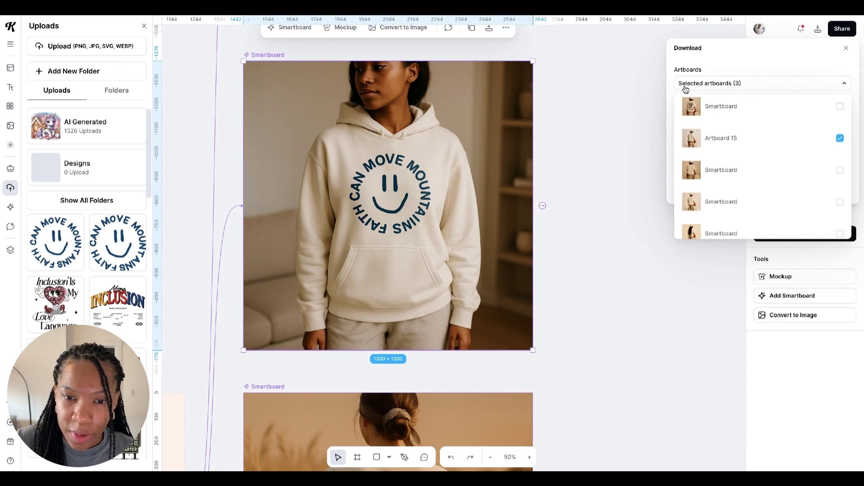
{"action": "left_click", "coordinate": [748, 85]}
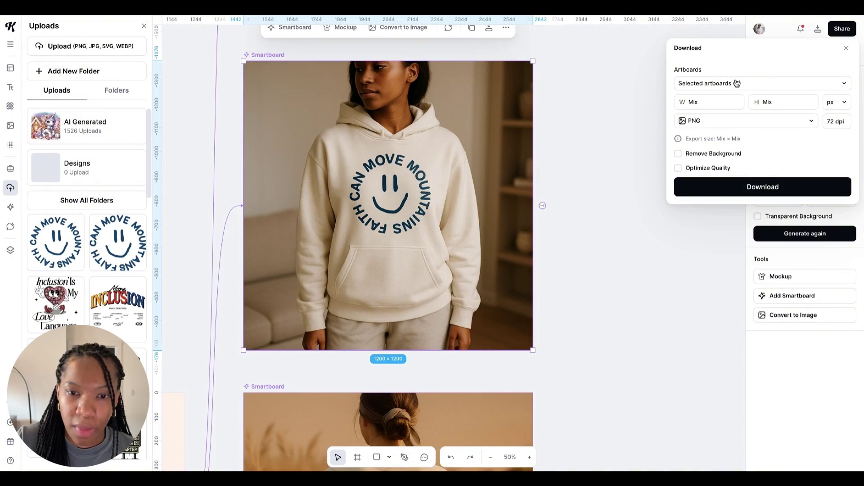
Export the selected artboards as PNGs at 300 dpi with Optimize Quality enabled.
{"action": "left_click", "coordinate": [834, 121]}
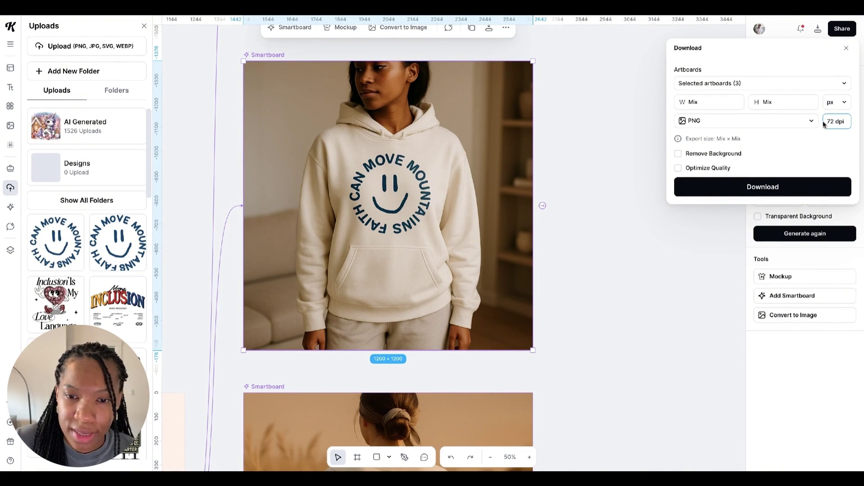
{"action": "double_click", "coordinate": [833, 121]}
{"action": "type", "text": "300"}
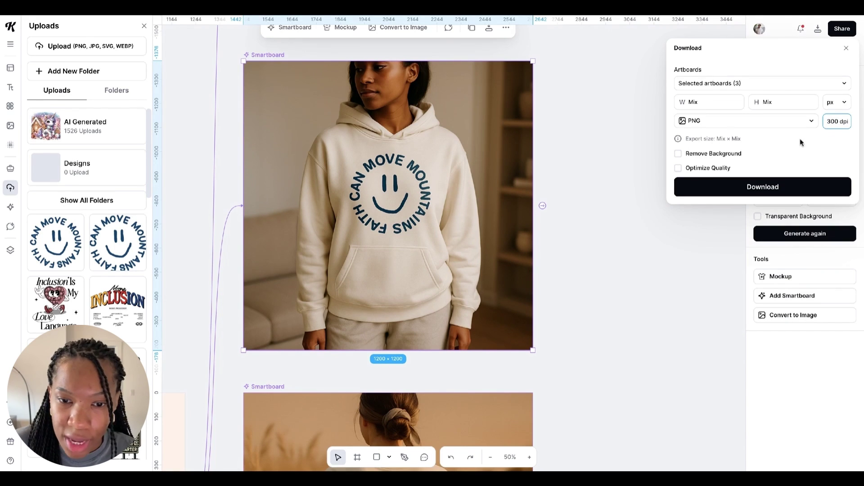
{"action": "left_click", "coordinate": [706, 169]}
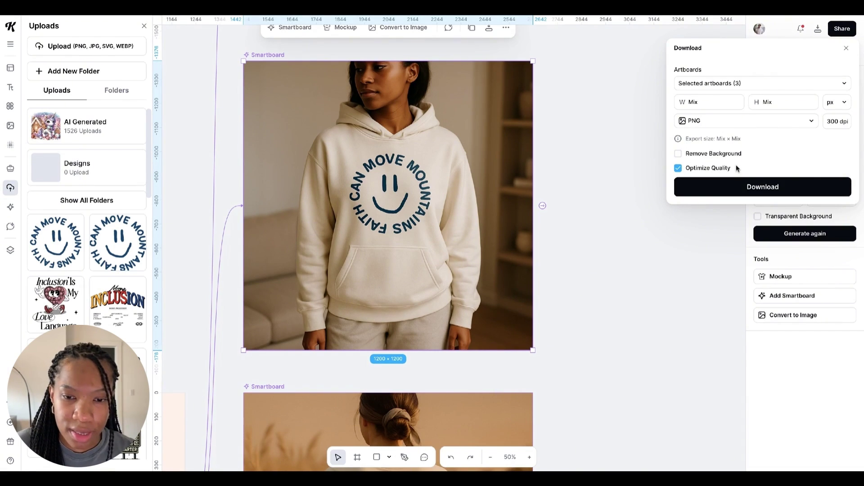
{"action": "left_click", "coordinate": [750, 189]}
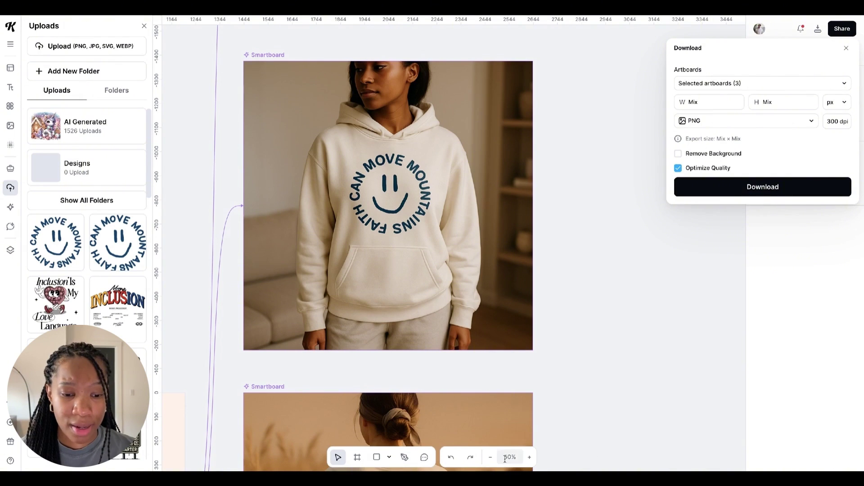
Review all artboards and their branching Smartboard mockups across the whole project canvas.
{"action": "left_click", "coordinate": [490, 458]}
{"action": "left_click", "coordinate": [489, 458]}
{"action": "left_click", "coordinate": [489, 458]}
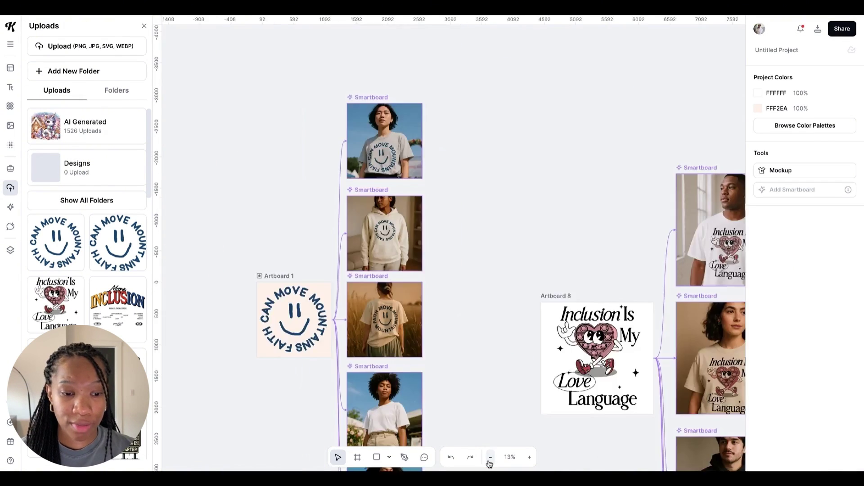
{"action": "left_click", "coordinate": [489, 458]}
{"action": "scroll", "coordinate": [579, 266], "scroll_direction": "down", "scroll_amount": 5}
{"action": "scroll", "coordinate": [579, 266], "scroll_direction": "right", "scroll_amount": 5}
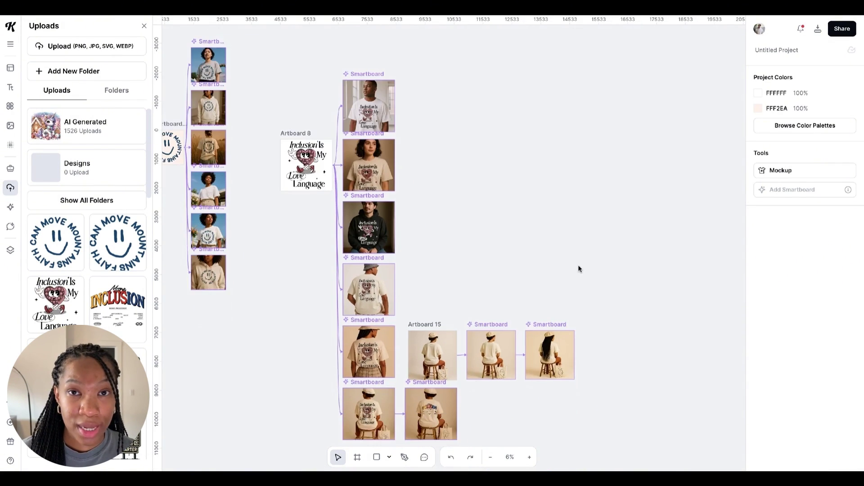
{"action": "scroll", "coordinate": [347, 202], "scroll_direction": "up", "scroll_amount": 3}
{"action": "scroll", "coordinate": [345, 201], "scroll_direction": "up", "scroll_amount": 5}
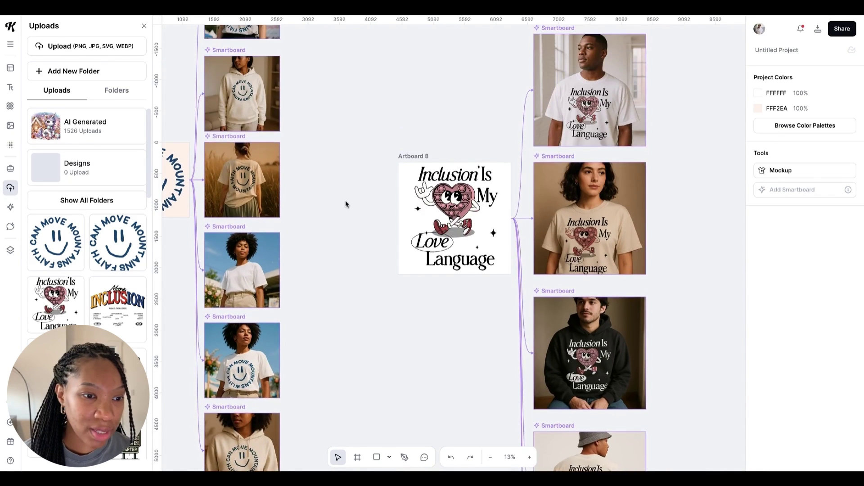
{"action": "scroll", "coordinate": [343, 202], "scroll_direction": "up", "scroll_amount": 5}
{"action": "scroll", "coordinate": [343, 202], "scroll_direction": "left", "scroll_amount": 4}
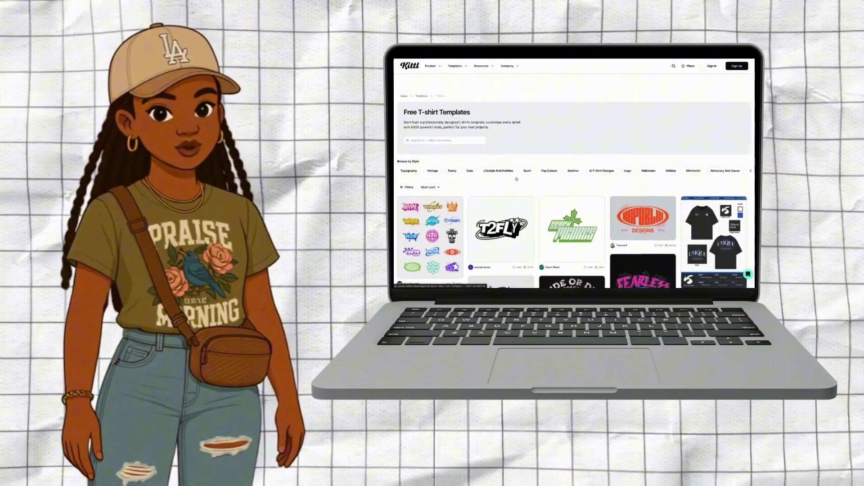
{"action": "scroll", "coordinate": [517, 179], "scroll_direction": "down", "scroll_amount": 10}
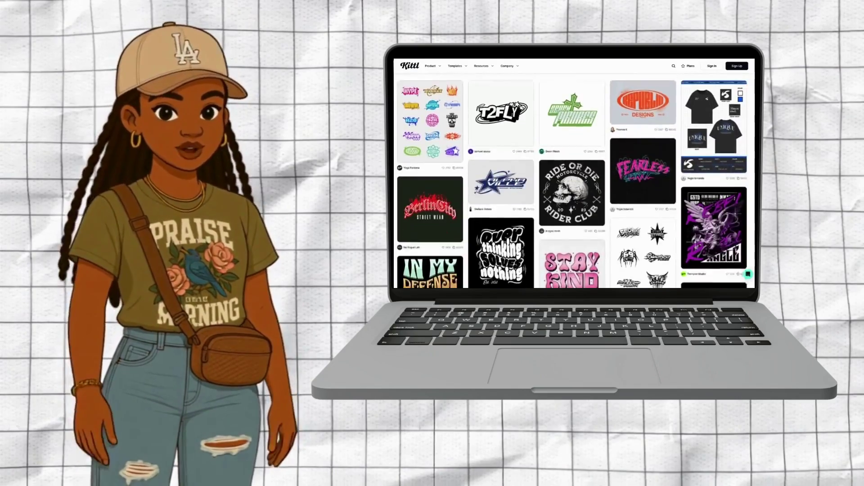
{"action": "scroll", "coordinate": [517, 179], "scroll_direction": "down", "scroll_amount": 10}
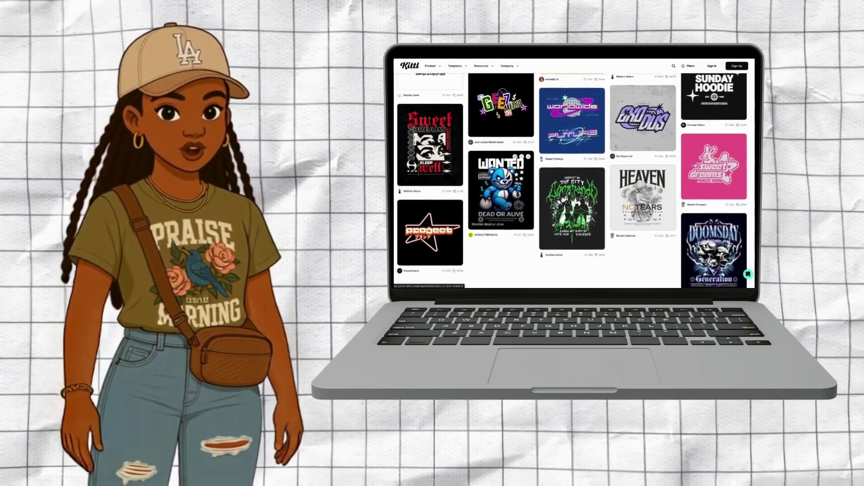